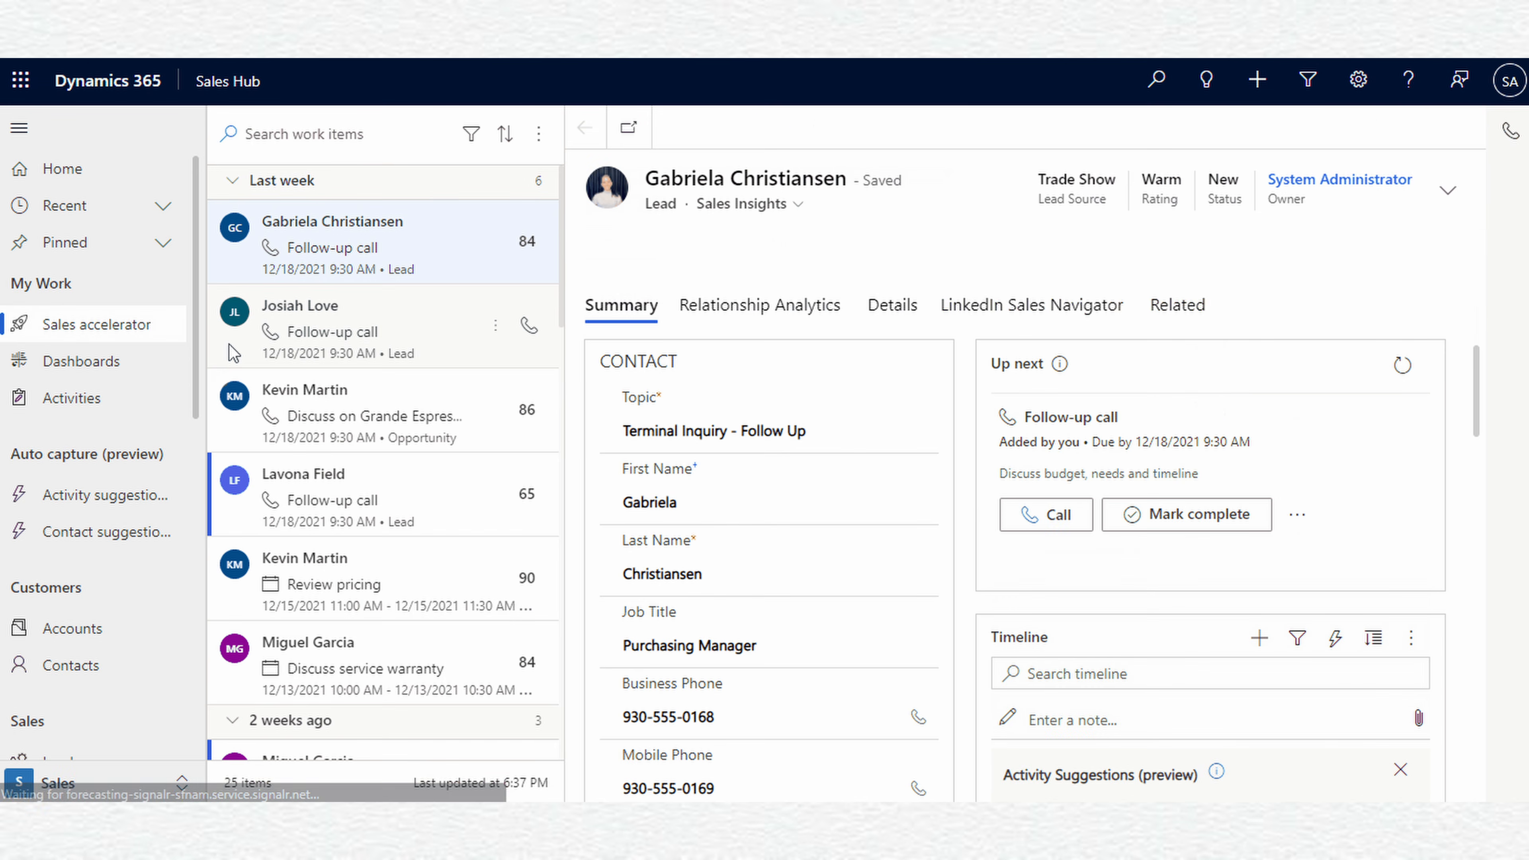
pyautogui.click(1040, 513)
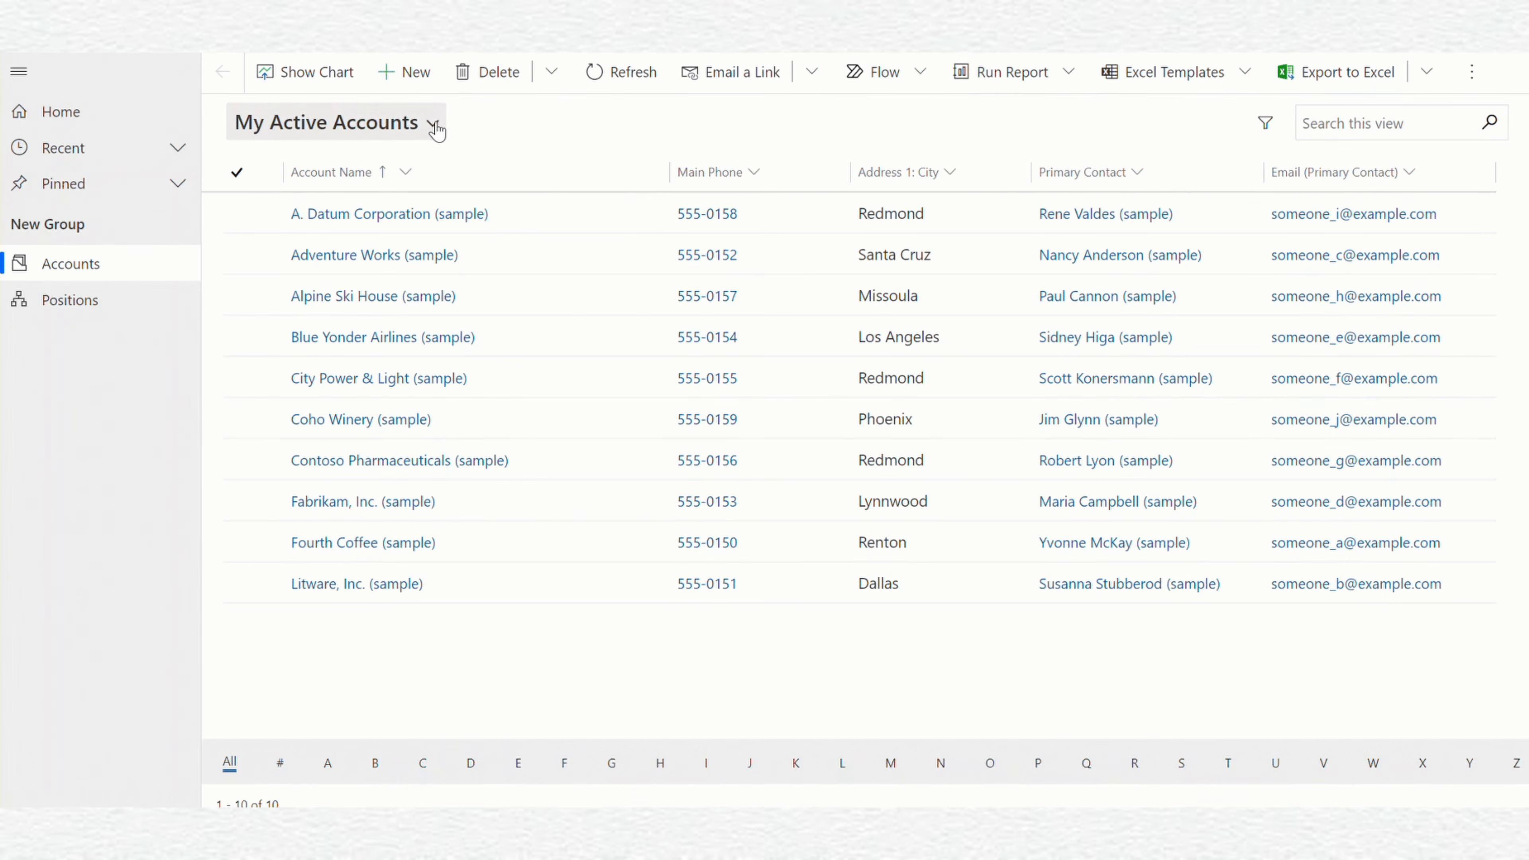
pyautogui.click(434, 125)
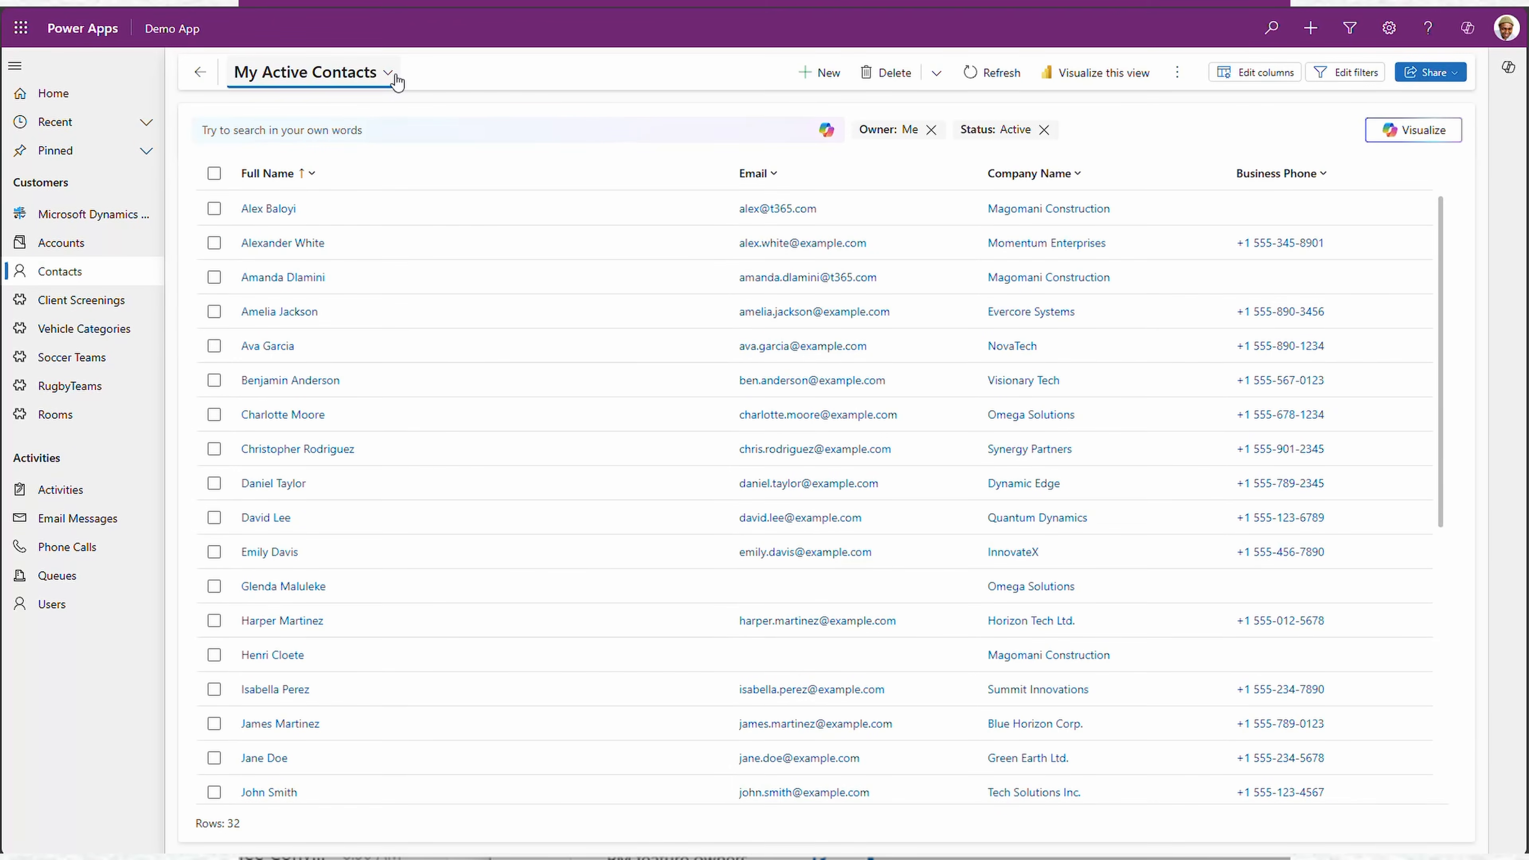
pyautogui.click(392, 73)
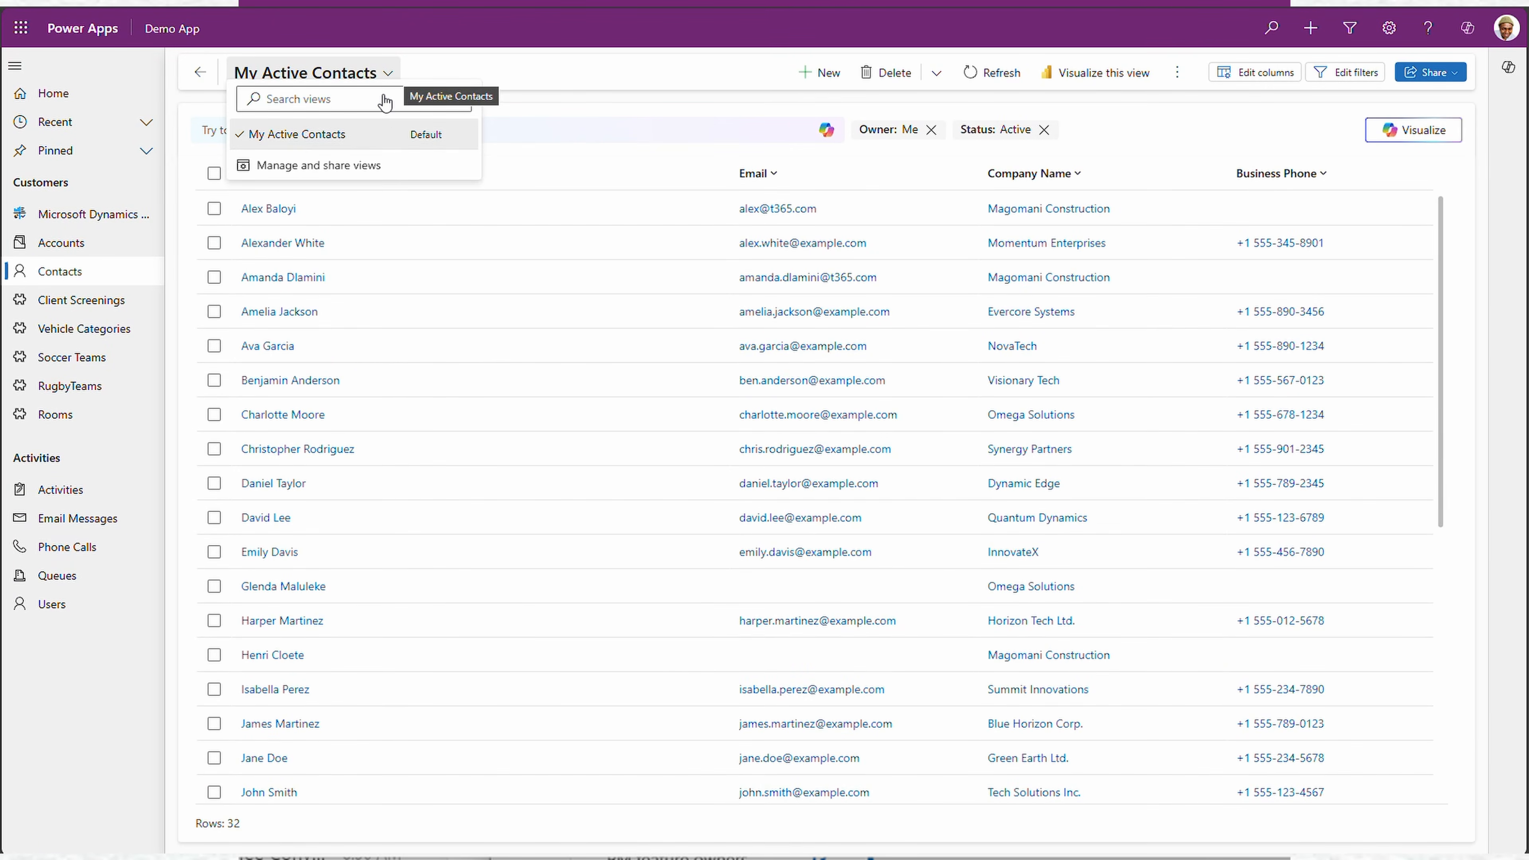
pyautogui.click(294, 175)
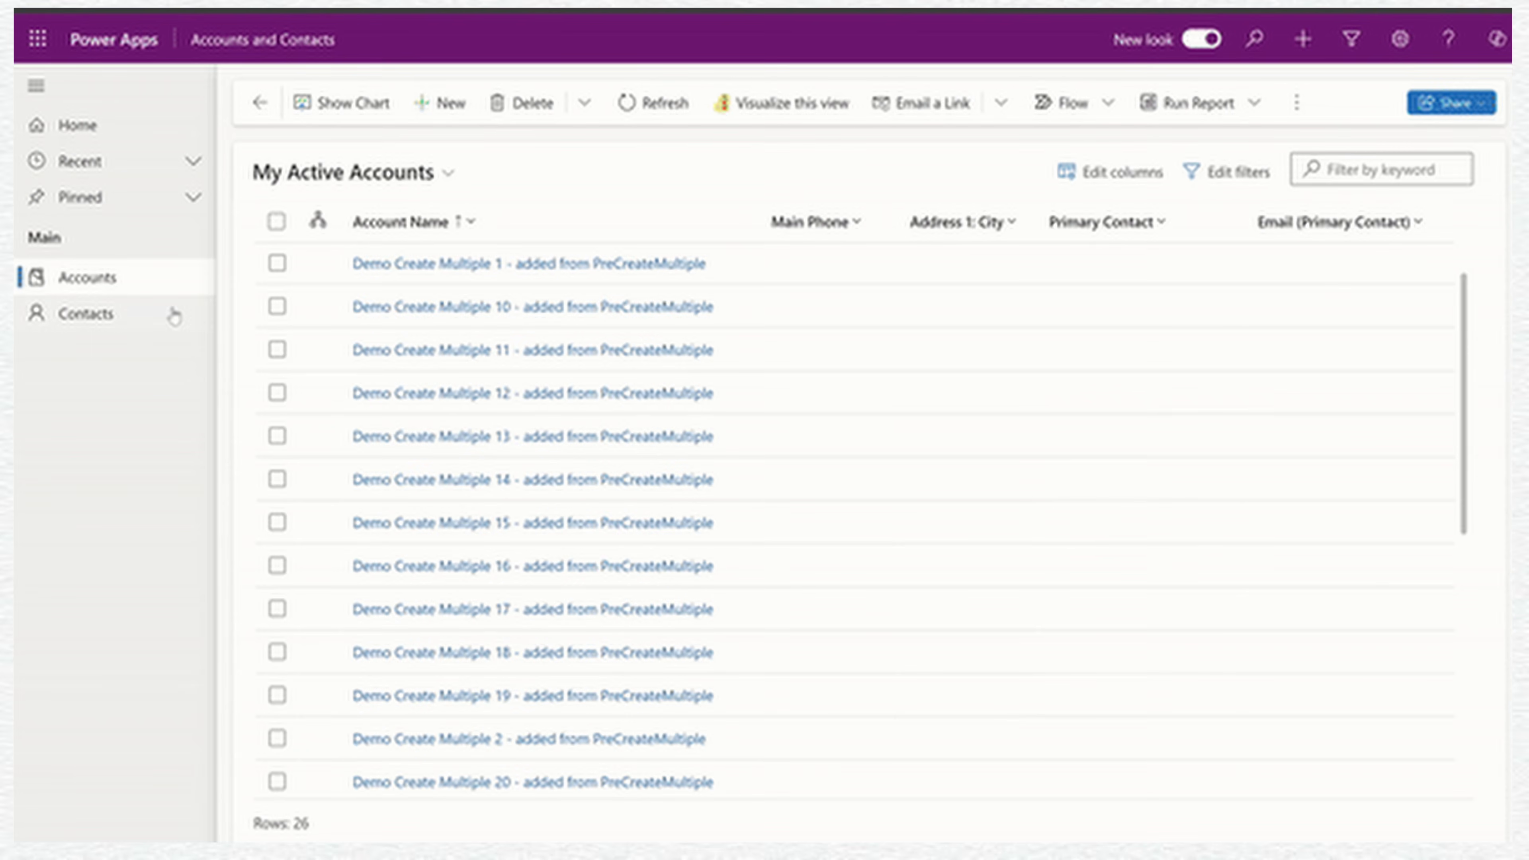
pyautogui.click(106, 281)
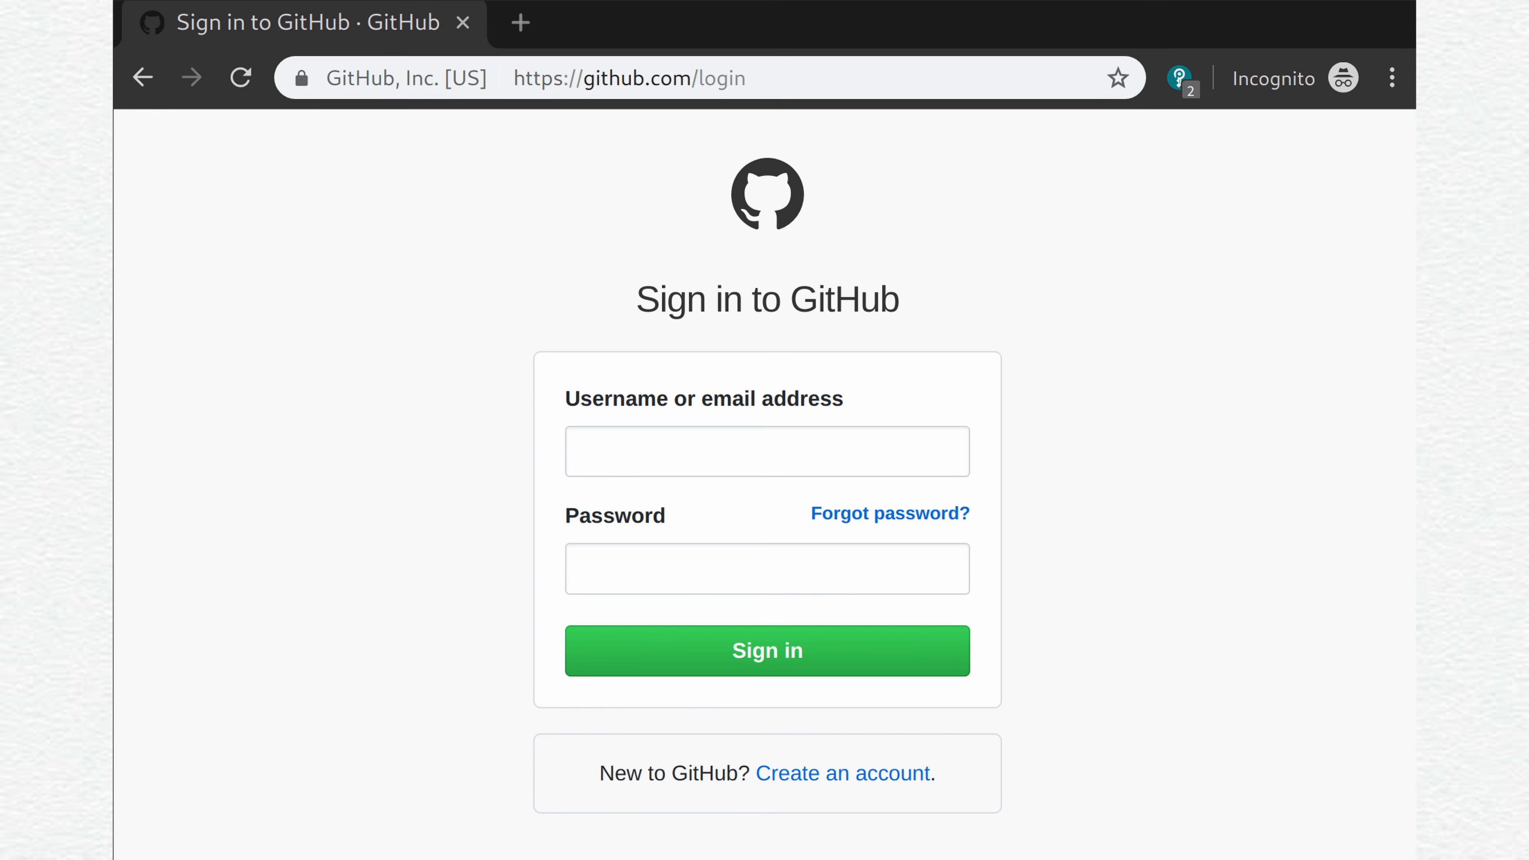
pyautogui.hotkey('ctrl', 'shift', 'l')
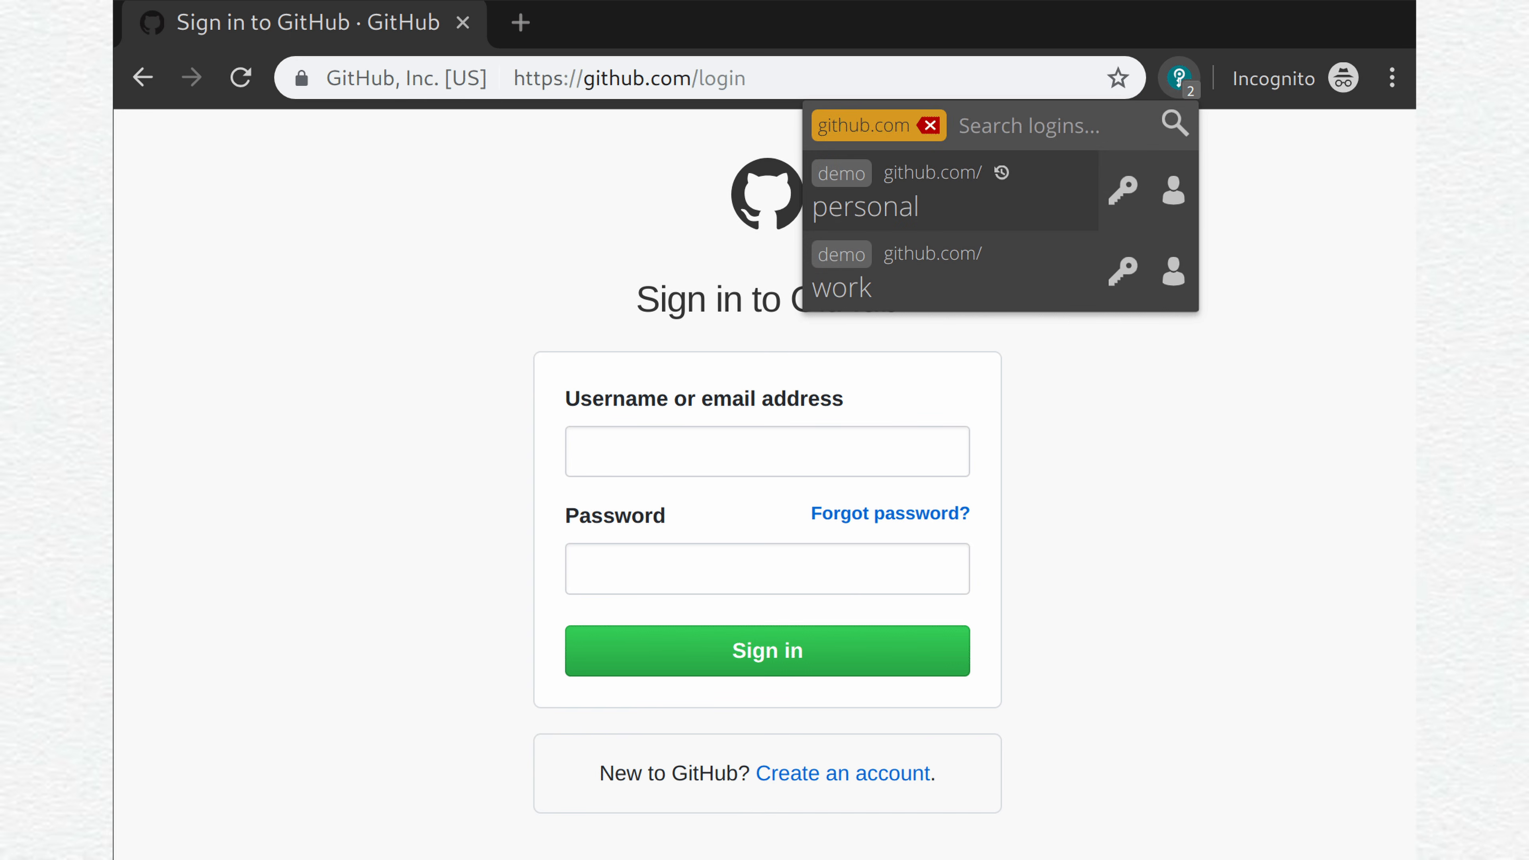
pyautogui.write('a')
pyautogui.press('BackSpace')
pyautogui.write('w')
pyautogui.press('BackSpace')
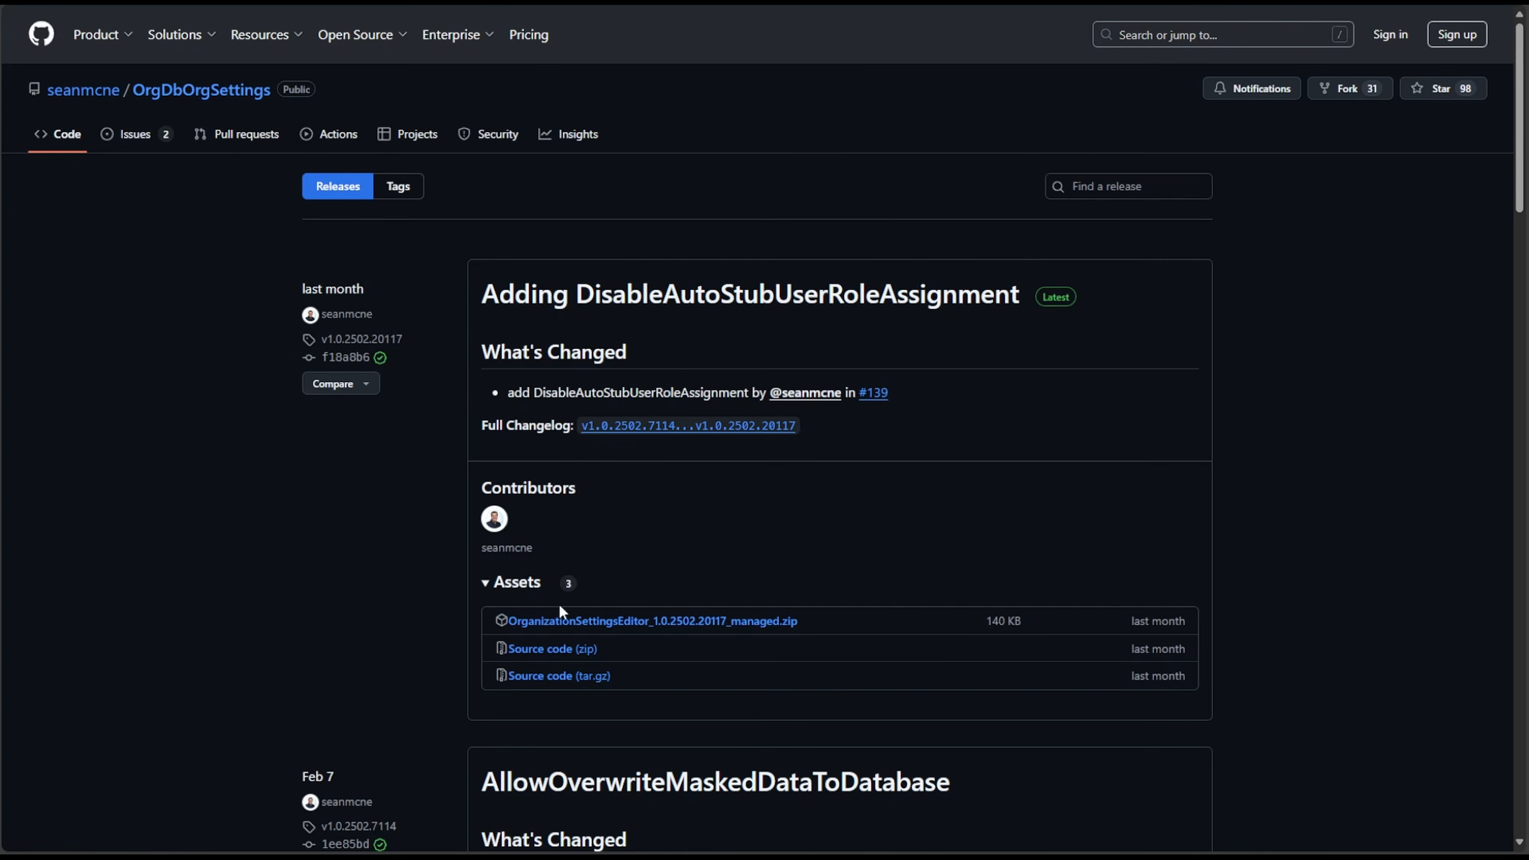
# Download OrganizationSettingsEditor_1.0.2502.20117_managed.zip from the latest GitHub release, and switch to the Solutions list in Power Apps
pyautogui.scroll(-1, 544, 593)
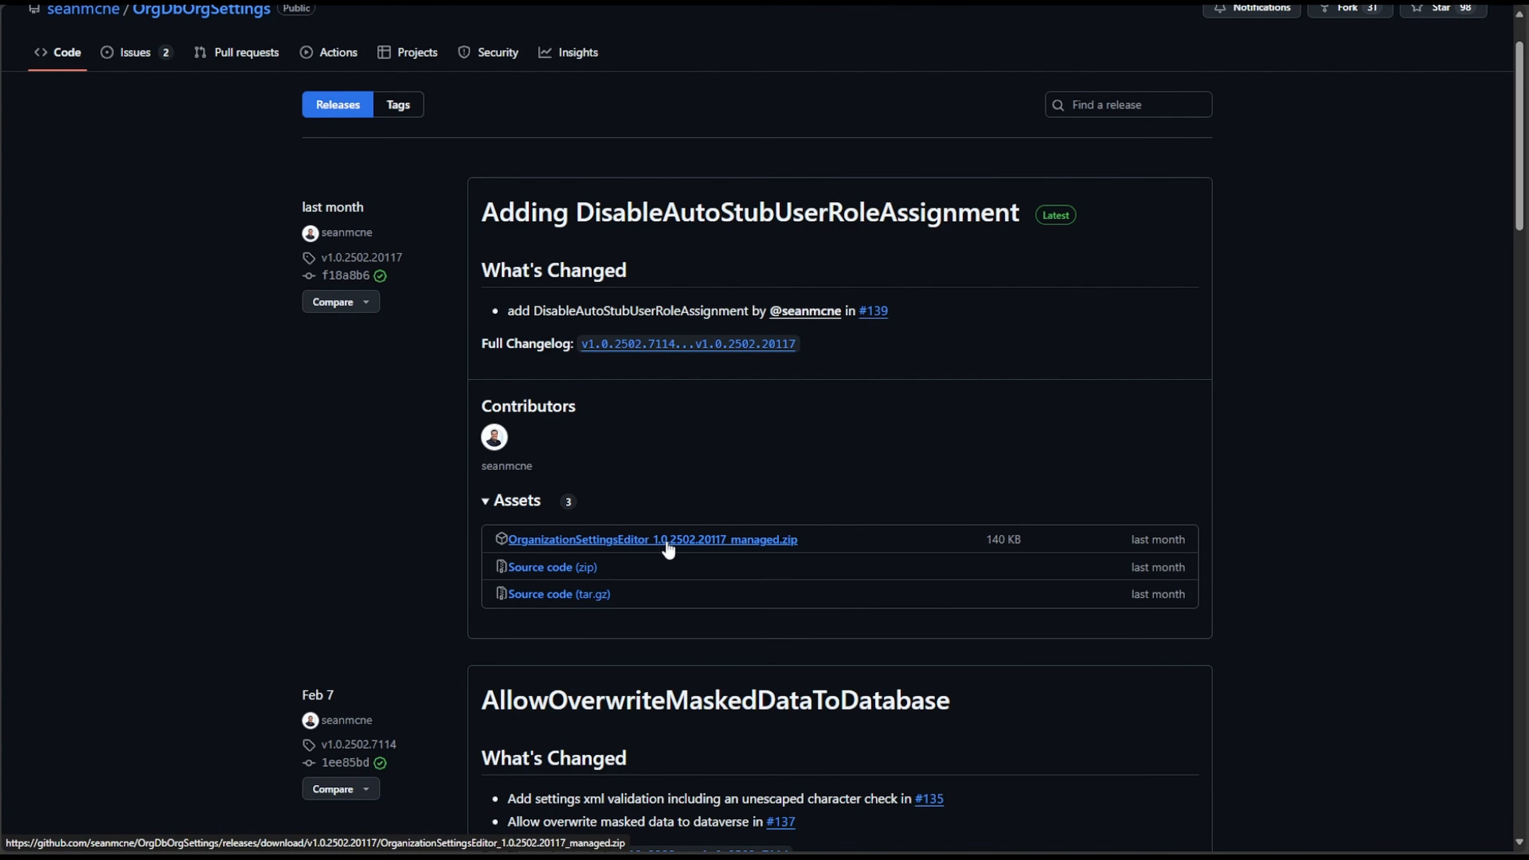
pyautogui.click(782, 544)
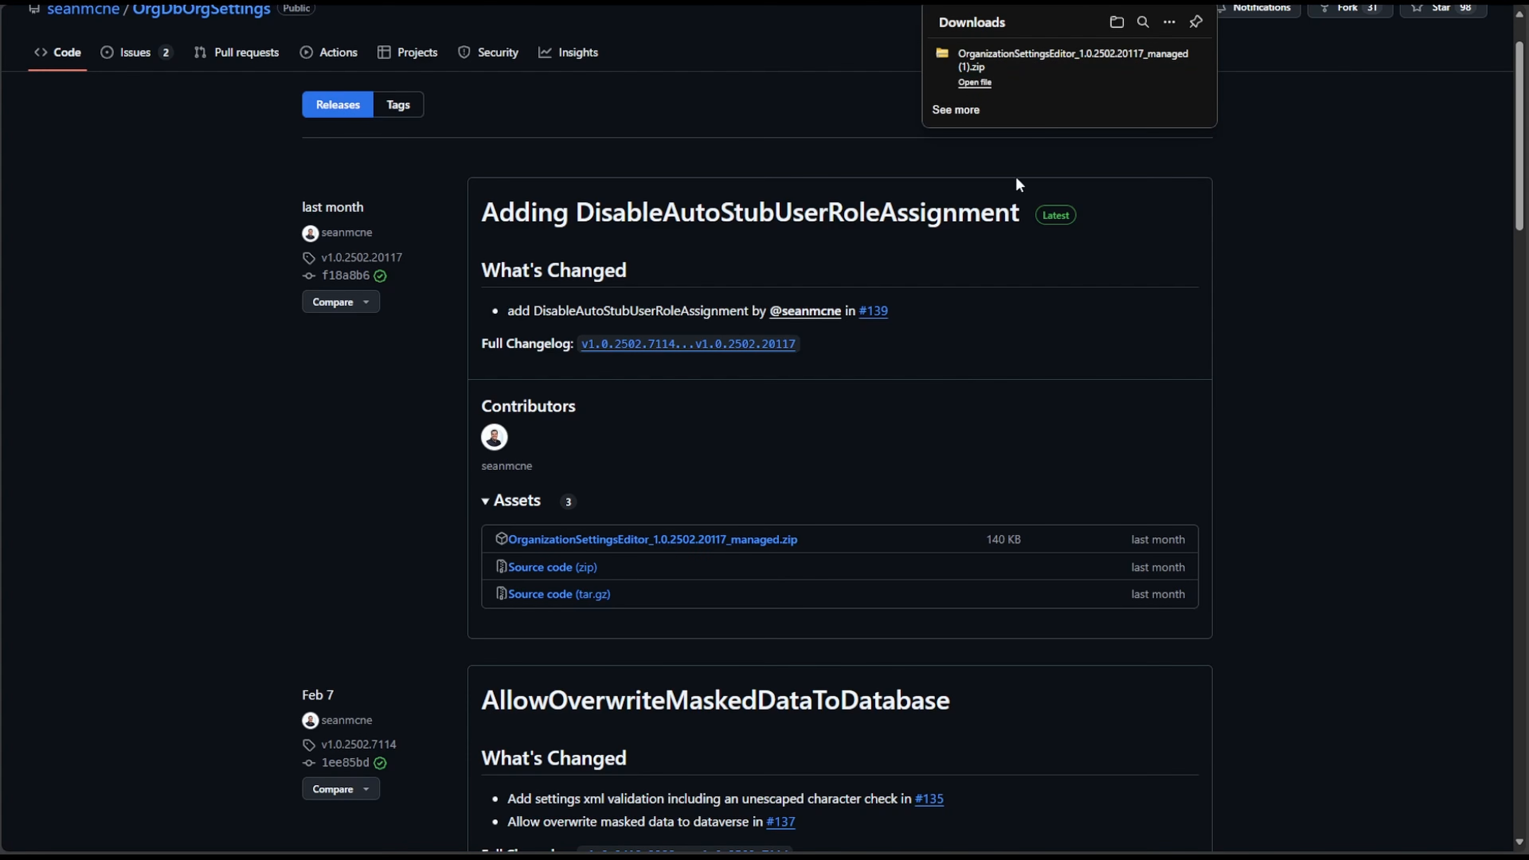
pyautogui.moveTo(1040, 82)
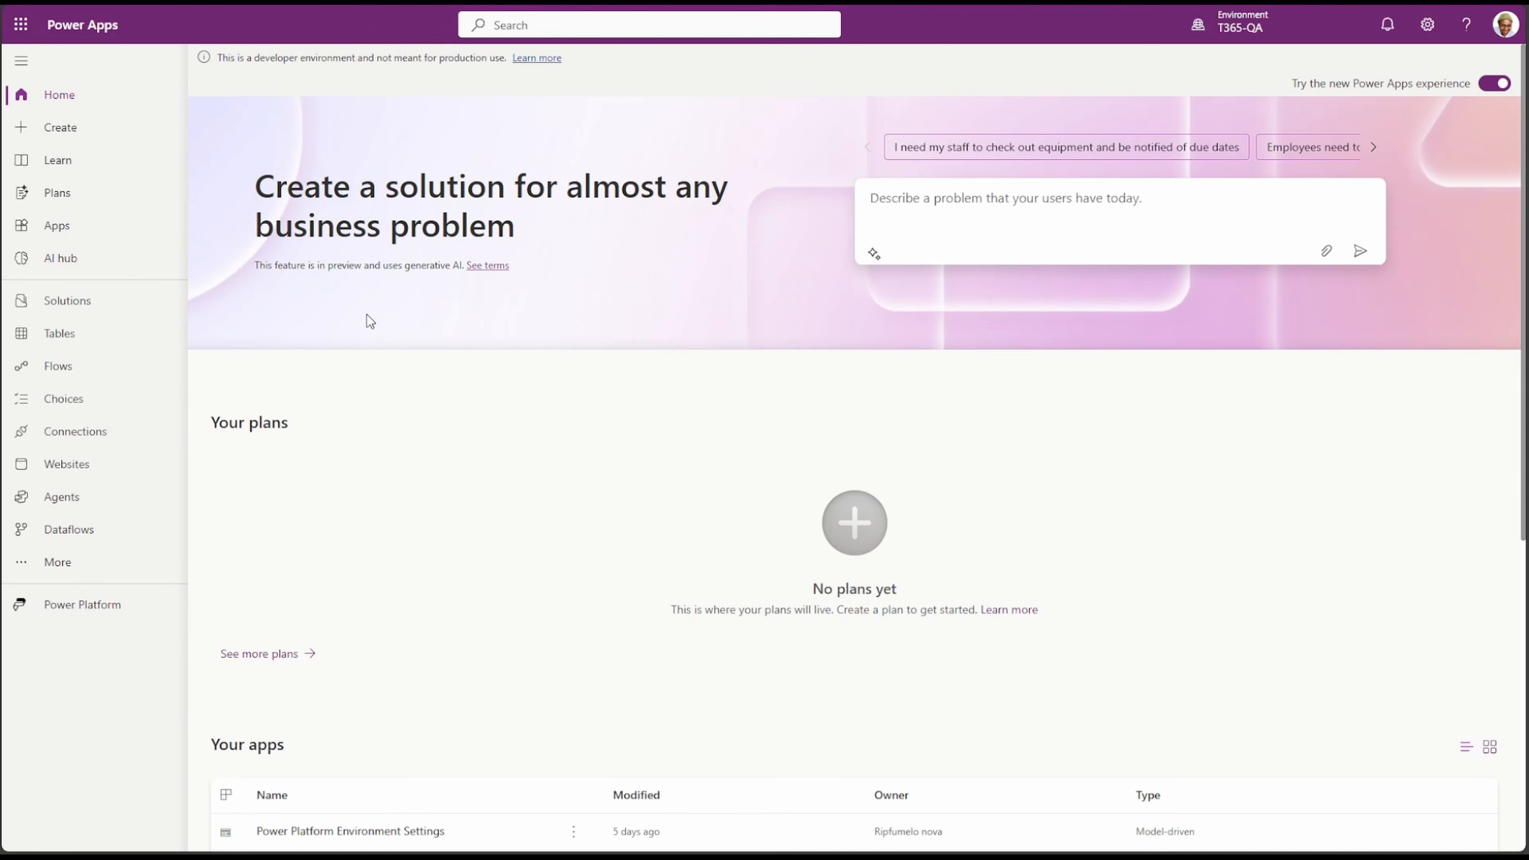
pyautogui.click(54, 313)
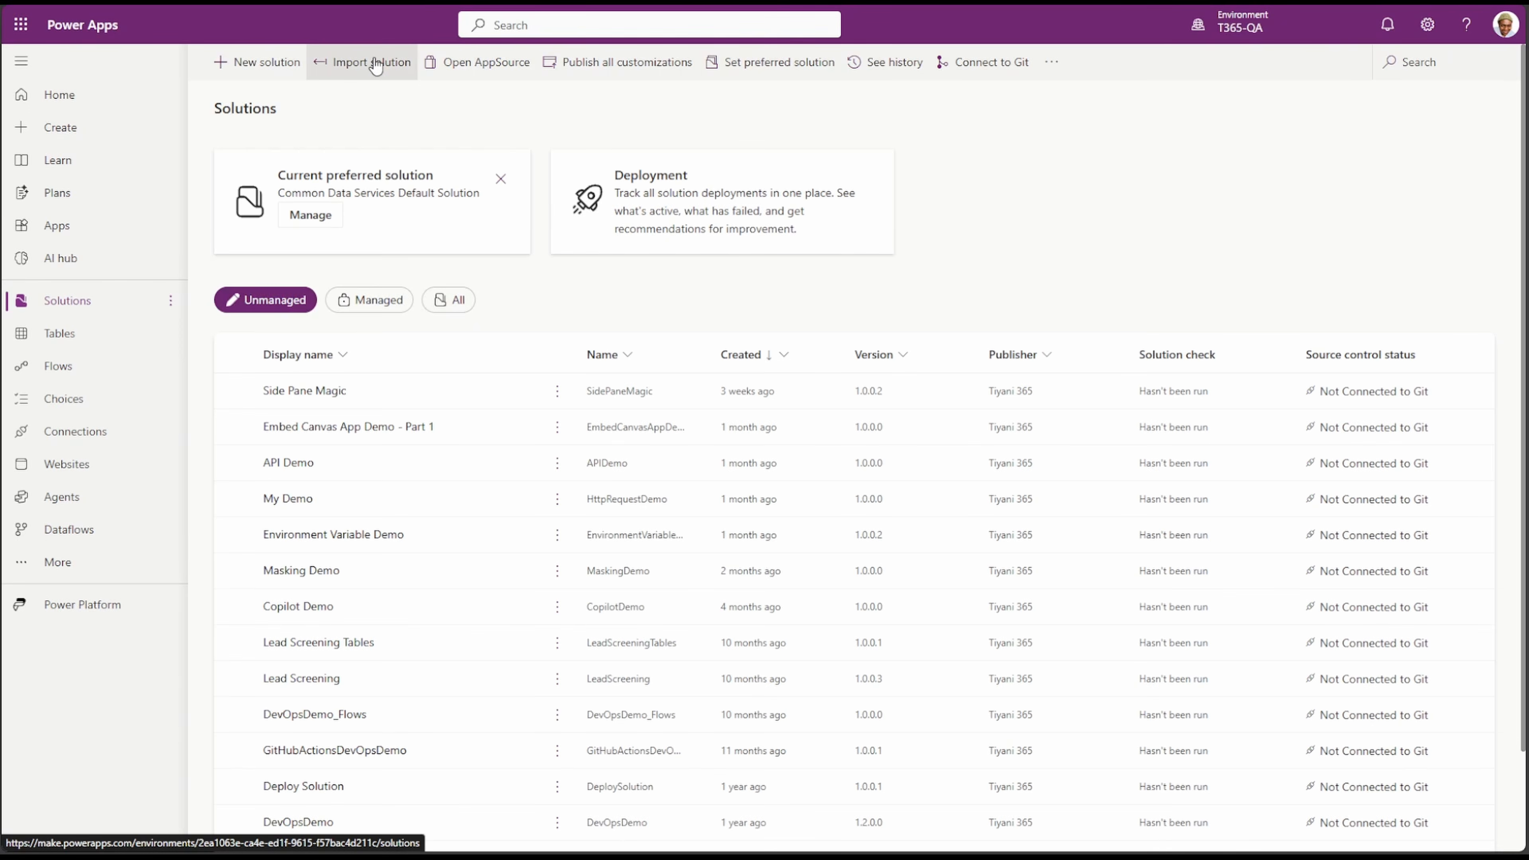
# Try to import the solution package OrganizationSettingsEditor_1.0.2502.20117_managed (1).zip from this device
pyautogui.click(374, 62)
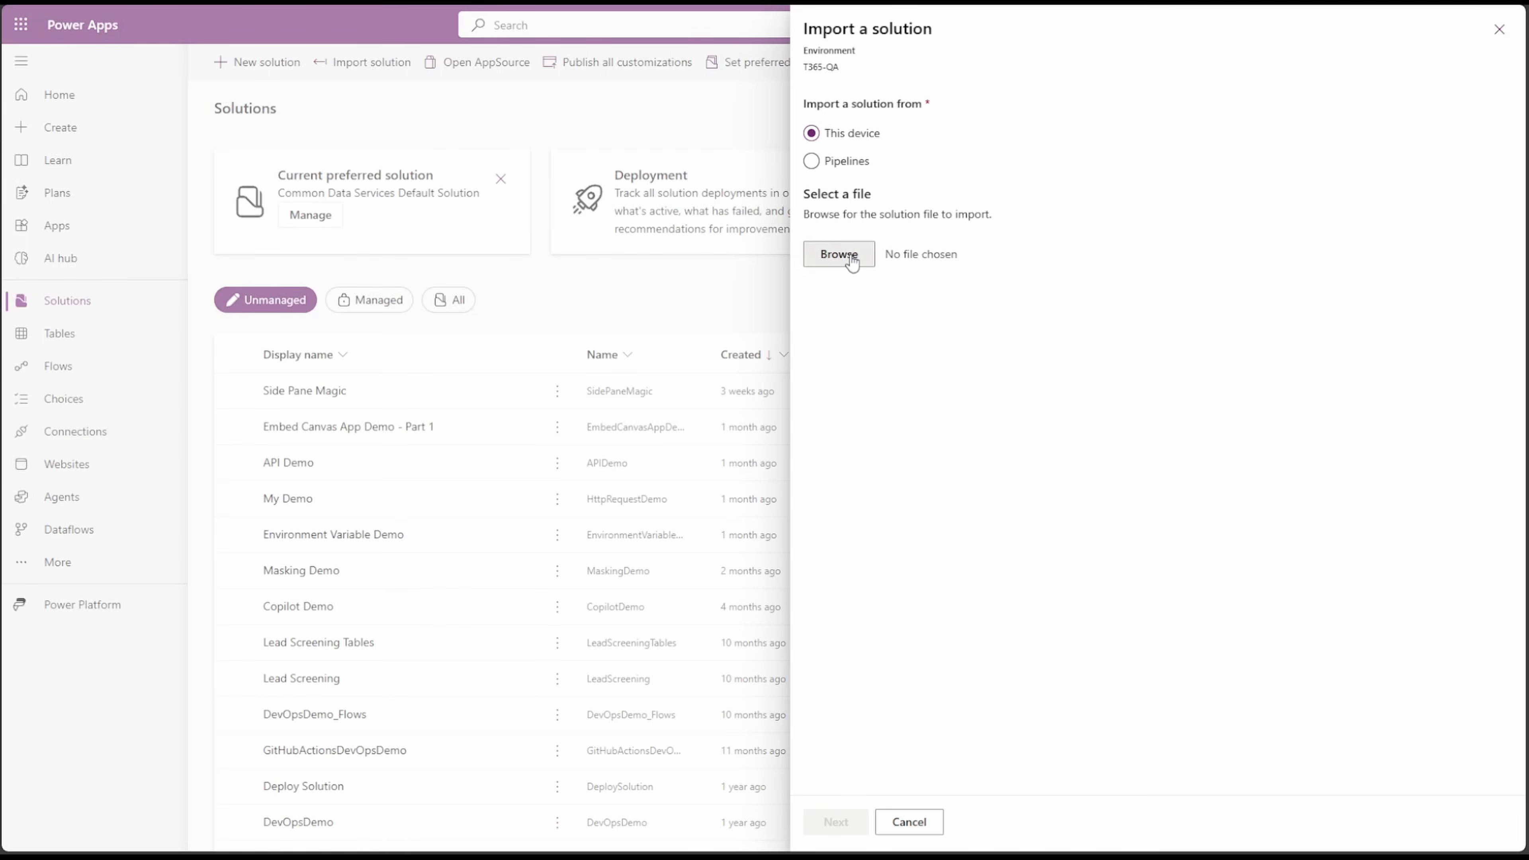
pyautogui.click(839, 255)
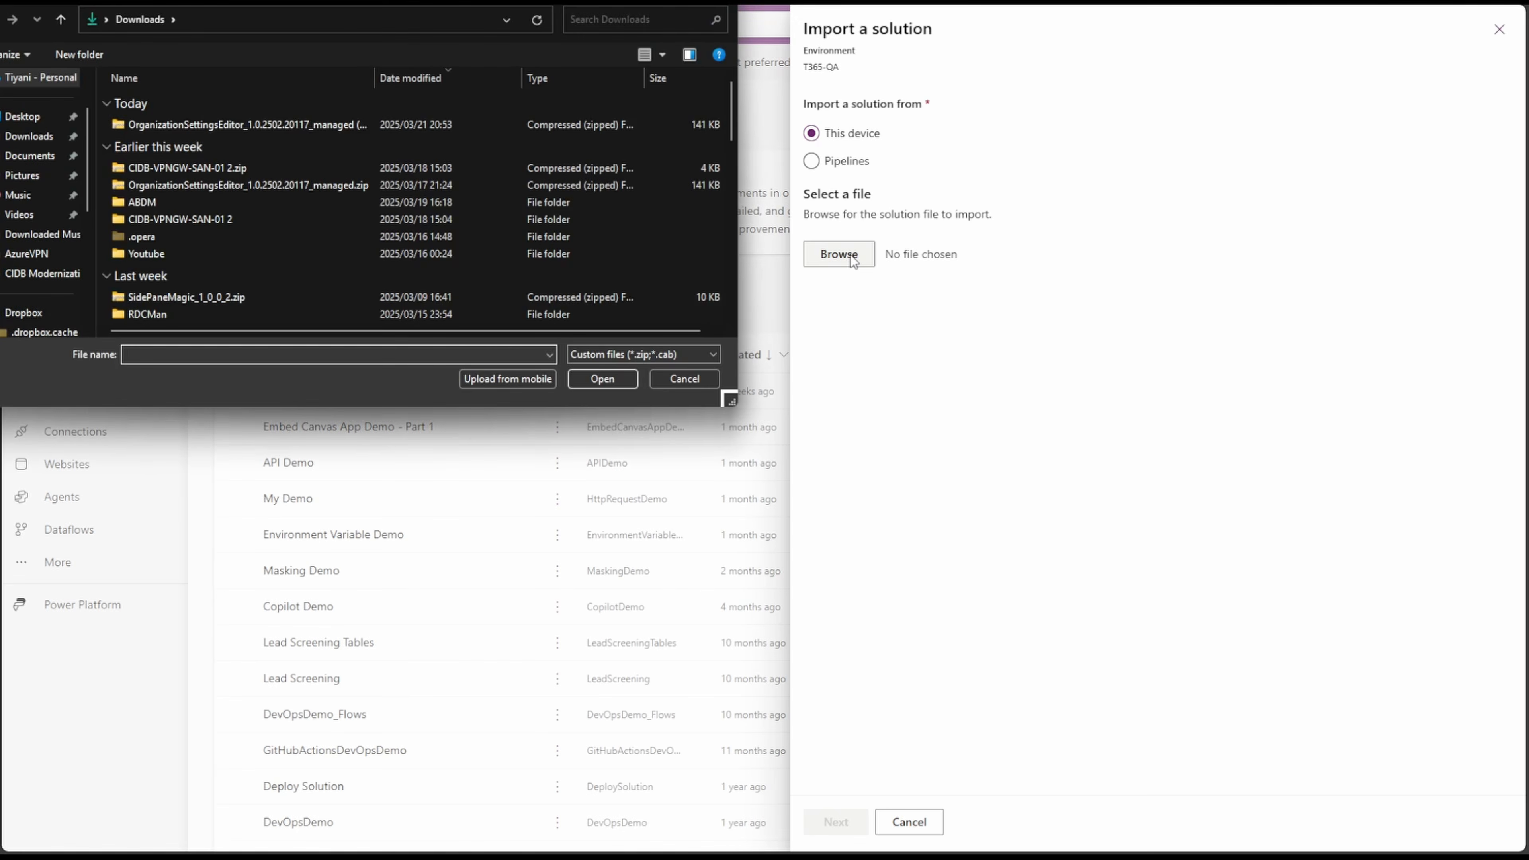
pyautogui.click(298, 126)
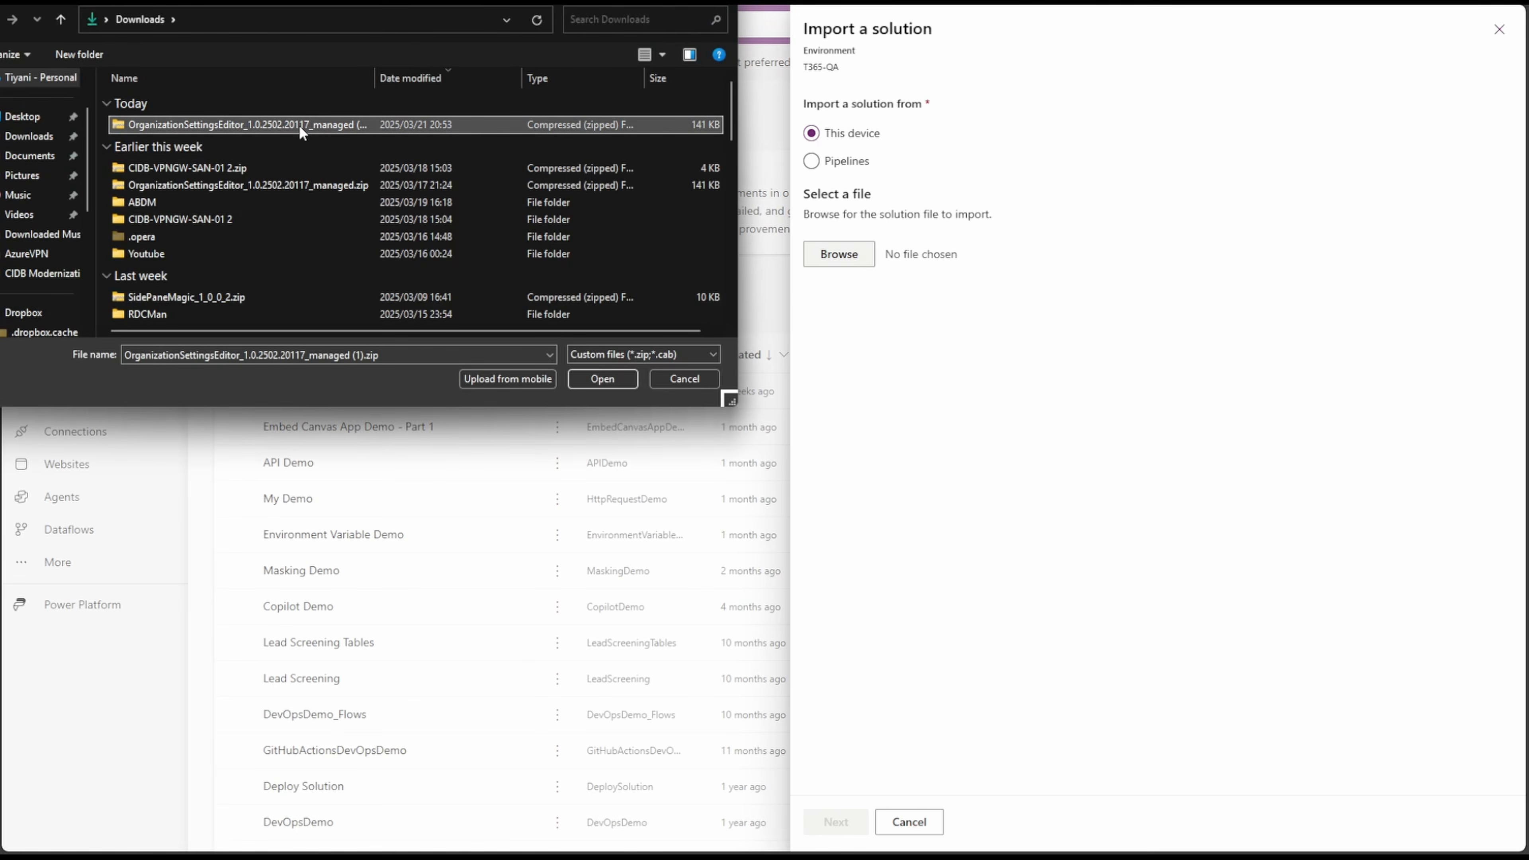
pyautogui.click(573, 380)
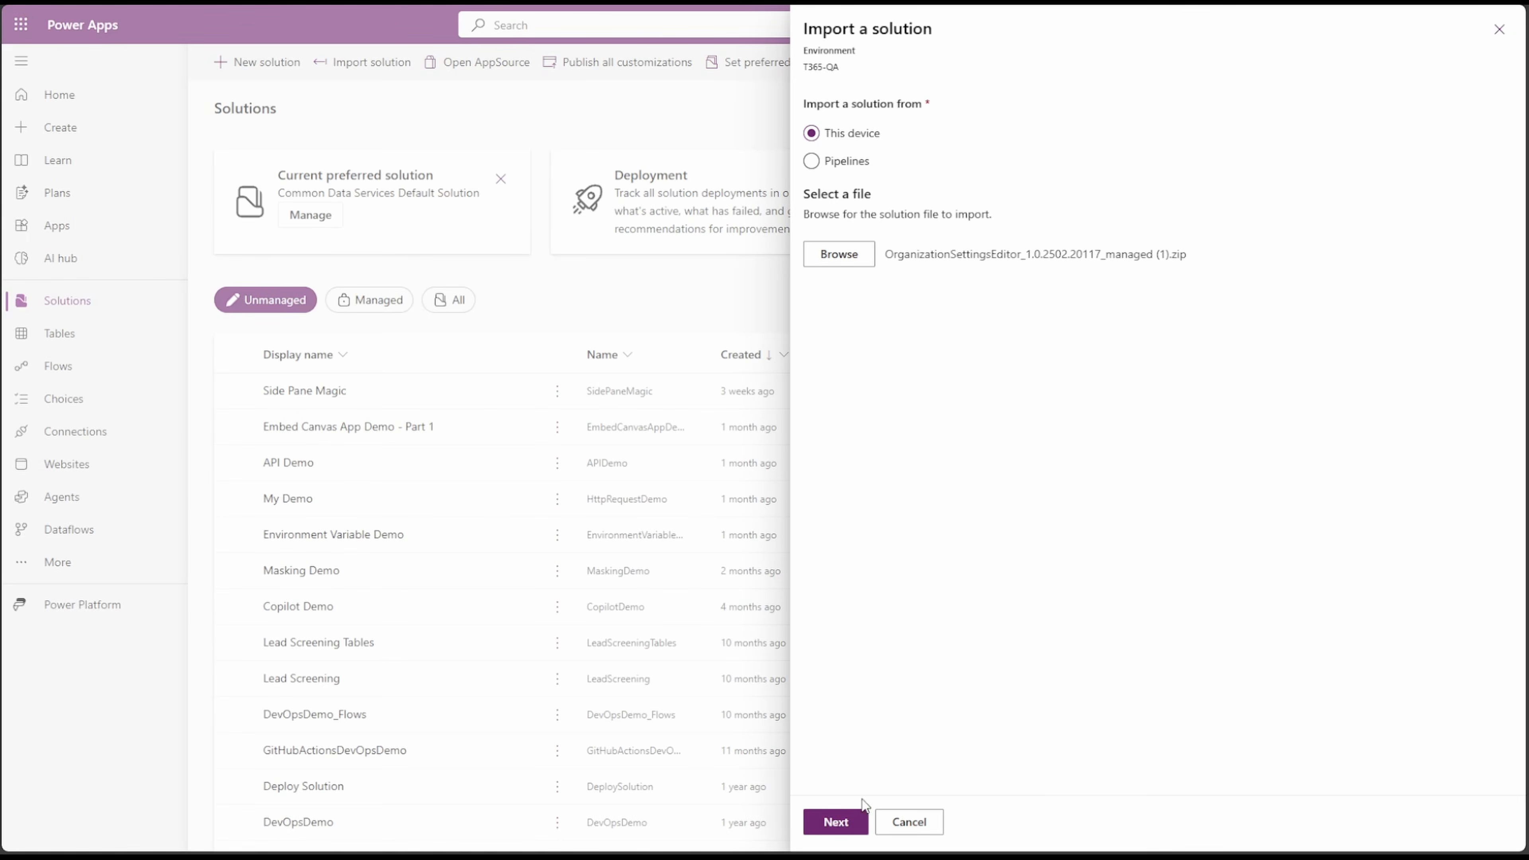
pyautogui.click(837, 822)
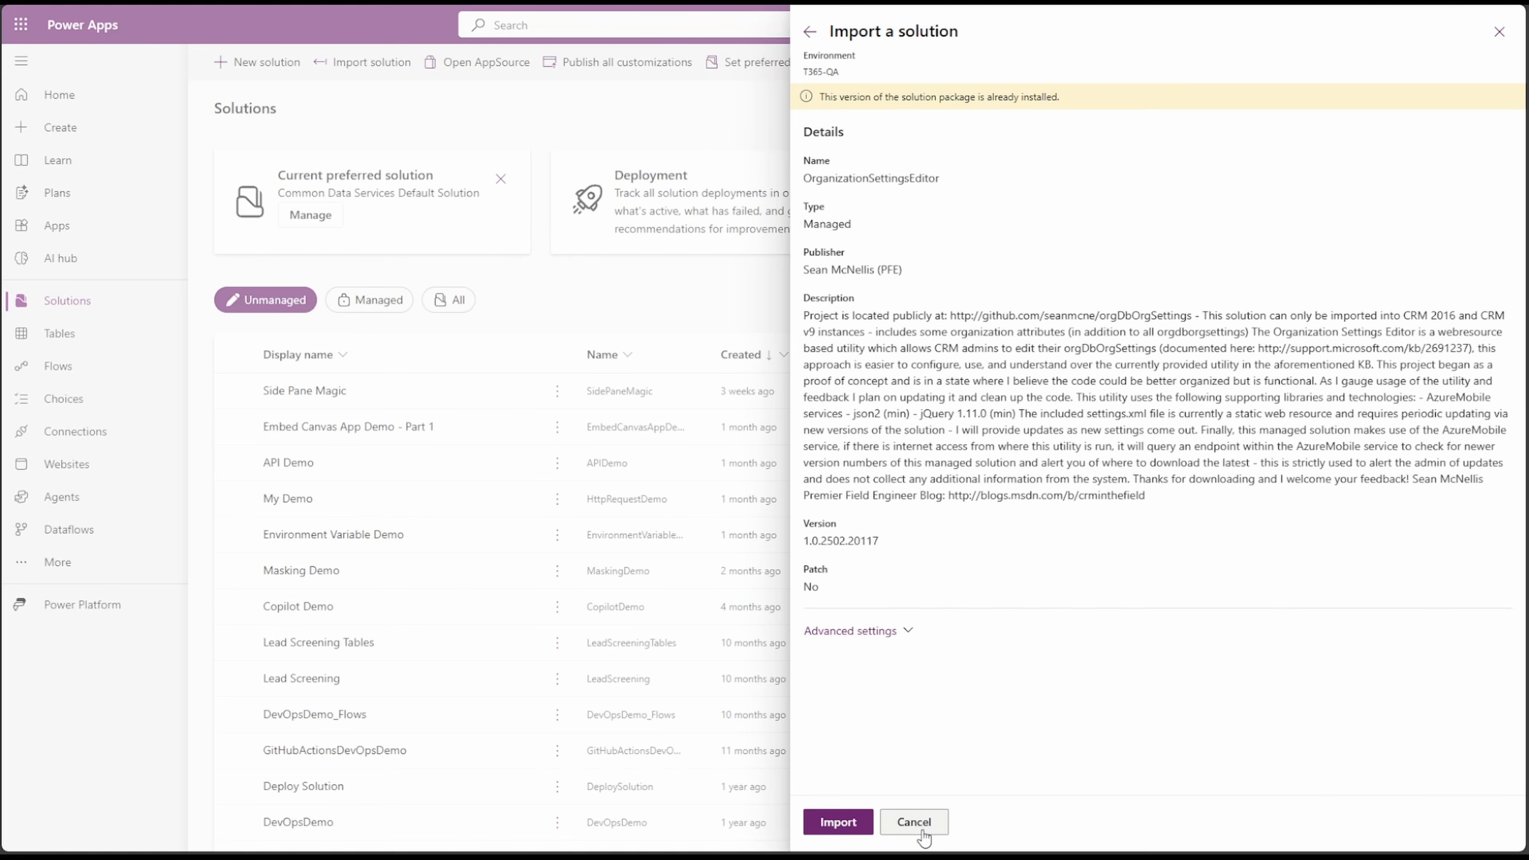
pyautogui.click(913, 823)
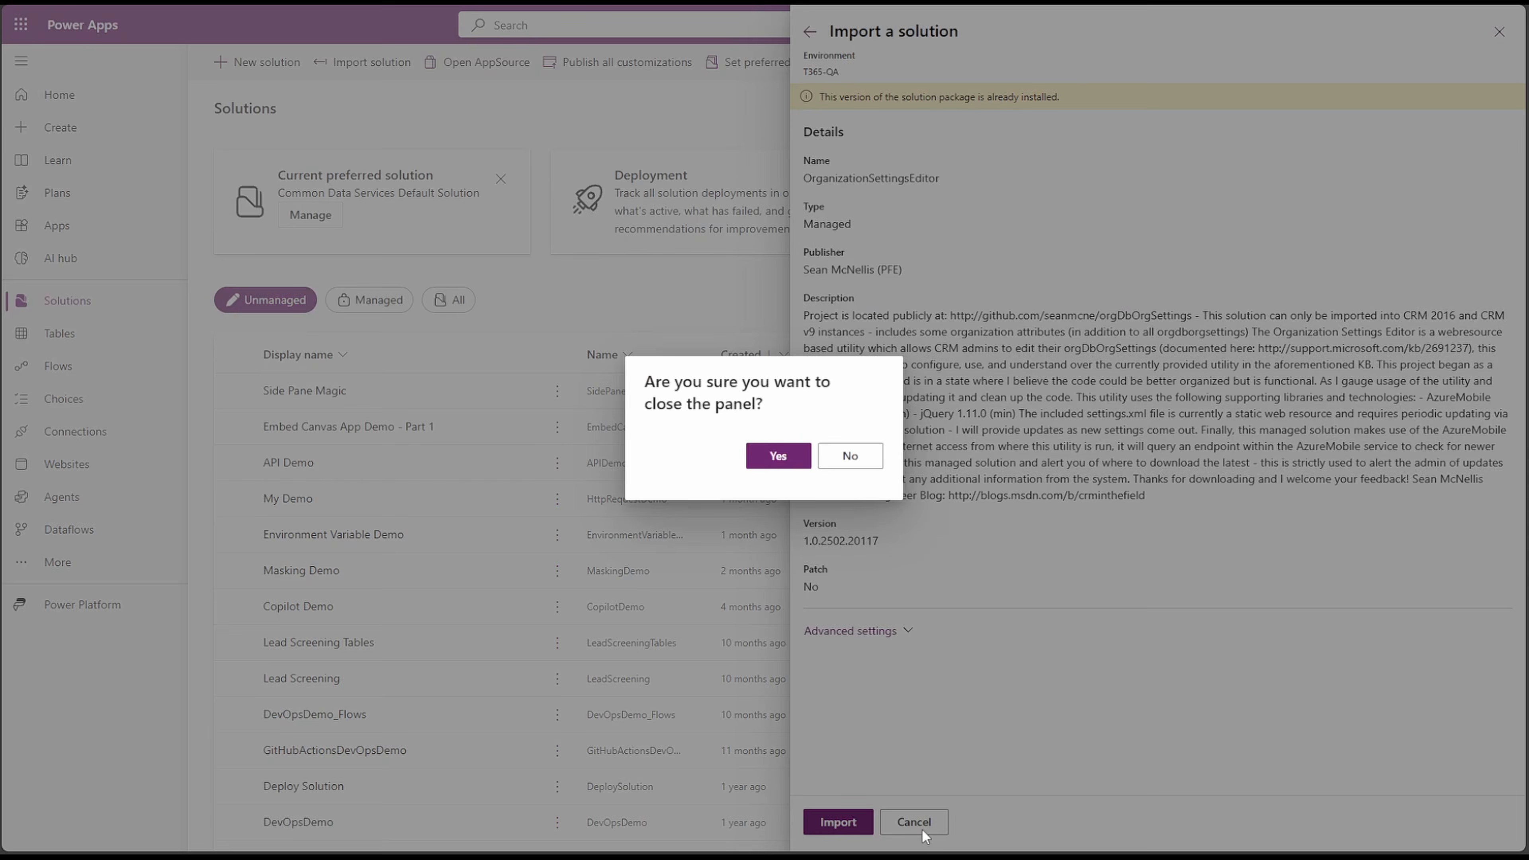
pyautogui.click(780, 459)
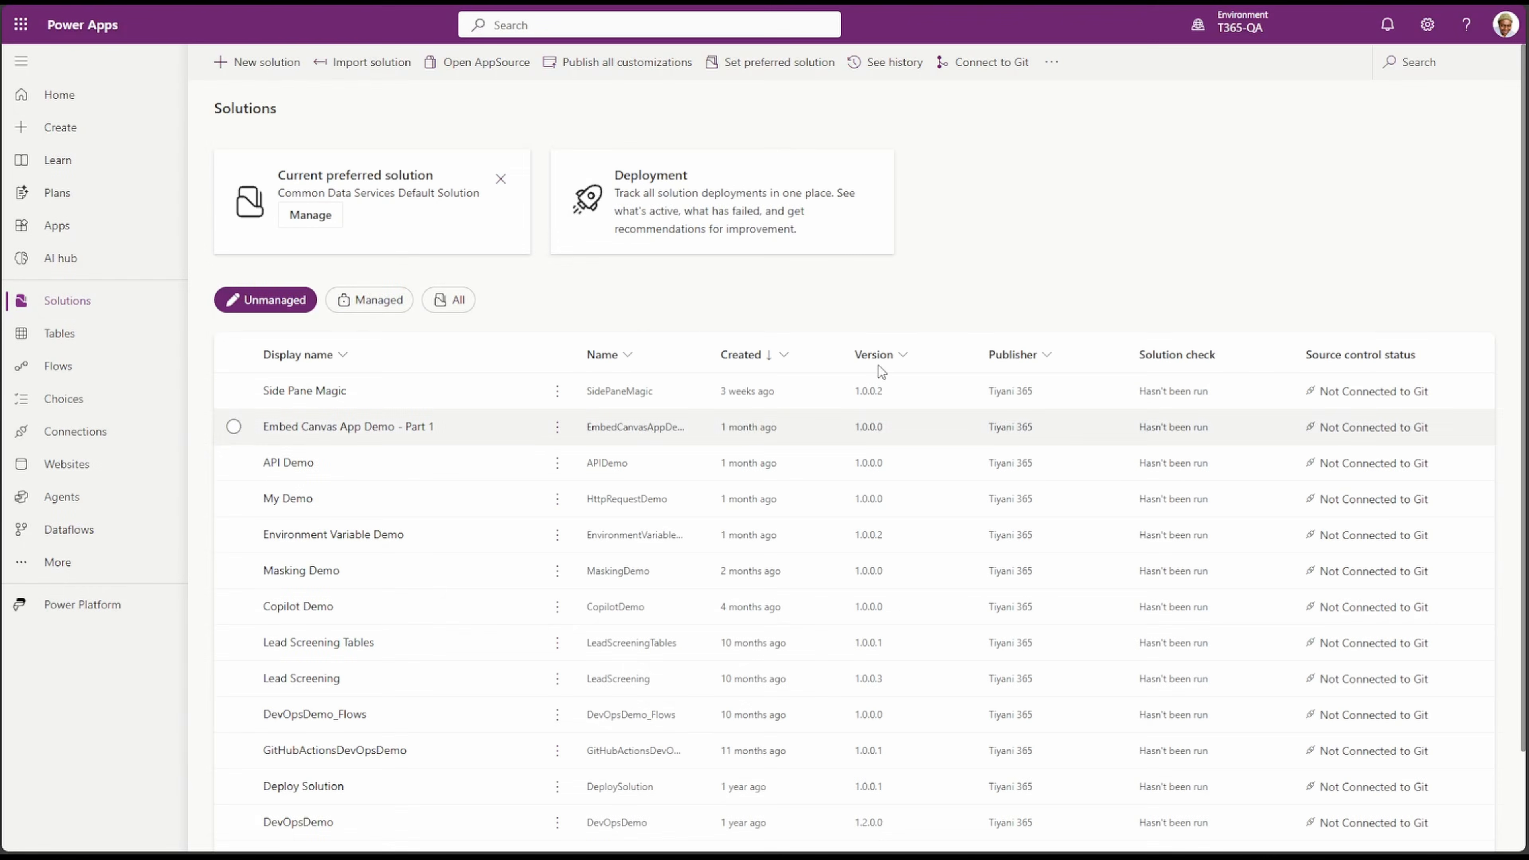
# Open the orgdborgsettings.html web resource of the managed Organization Settings Editor (Dynamics 365) solution through its URL
pyautogui.click(369, 301)
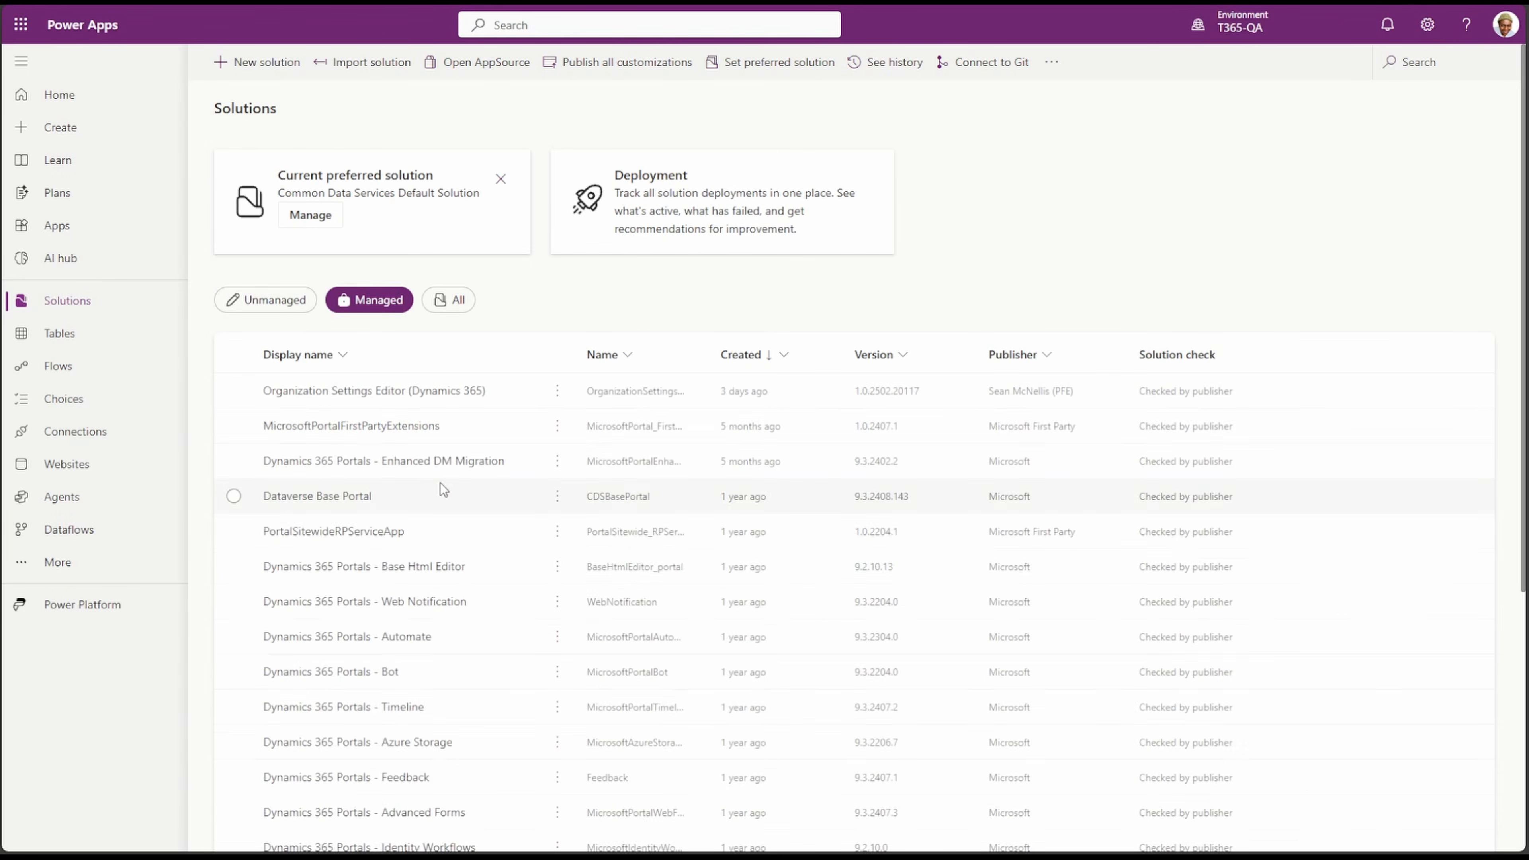
pyautogui.click(421, 392)
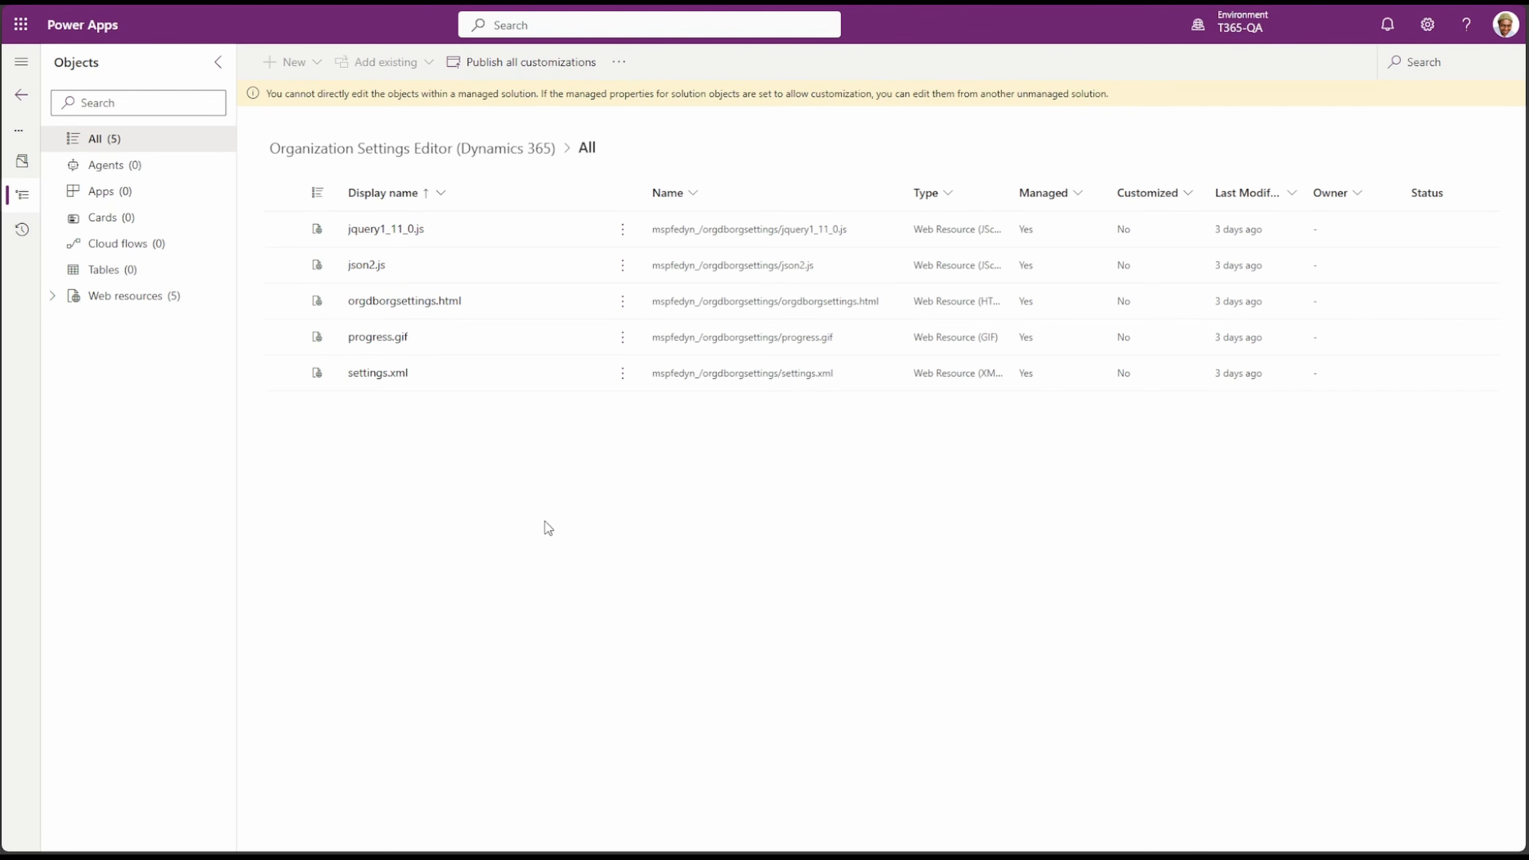
pyautogui.click(445, 304)
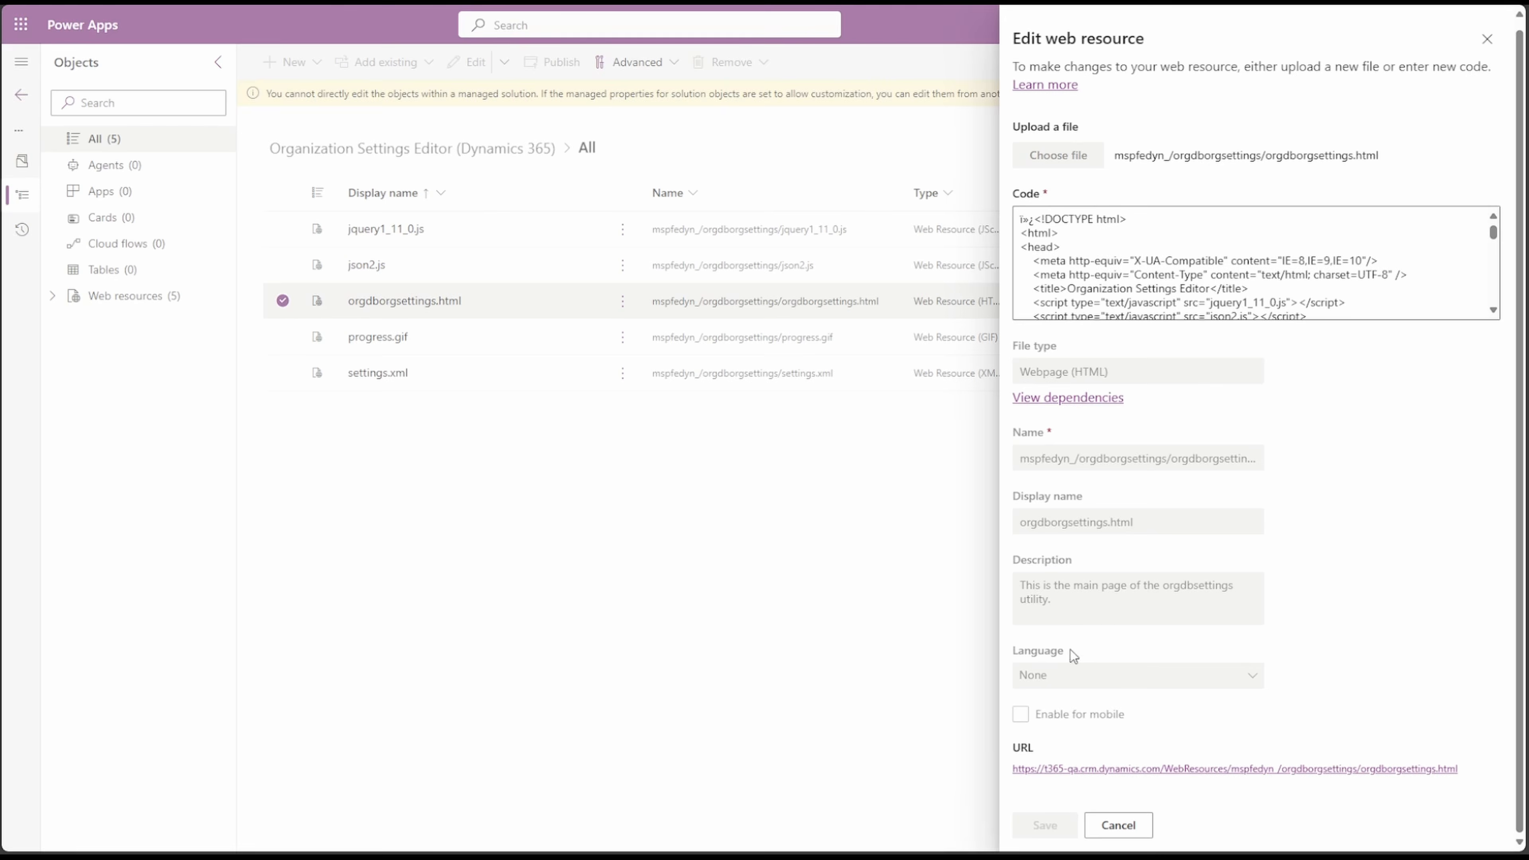
pyautogui.click(1154, 771)
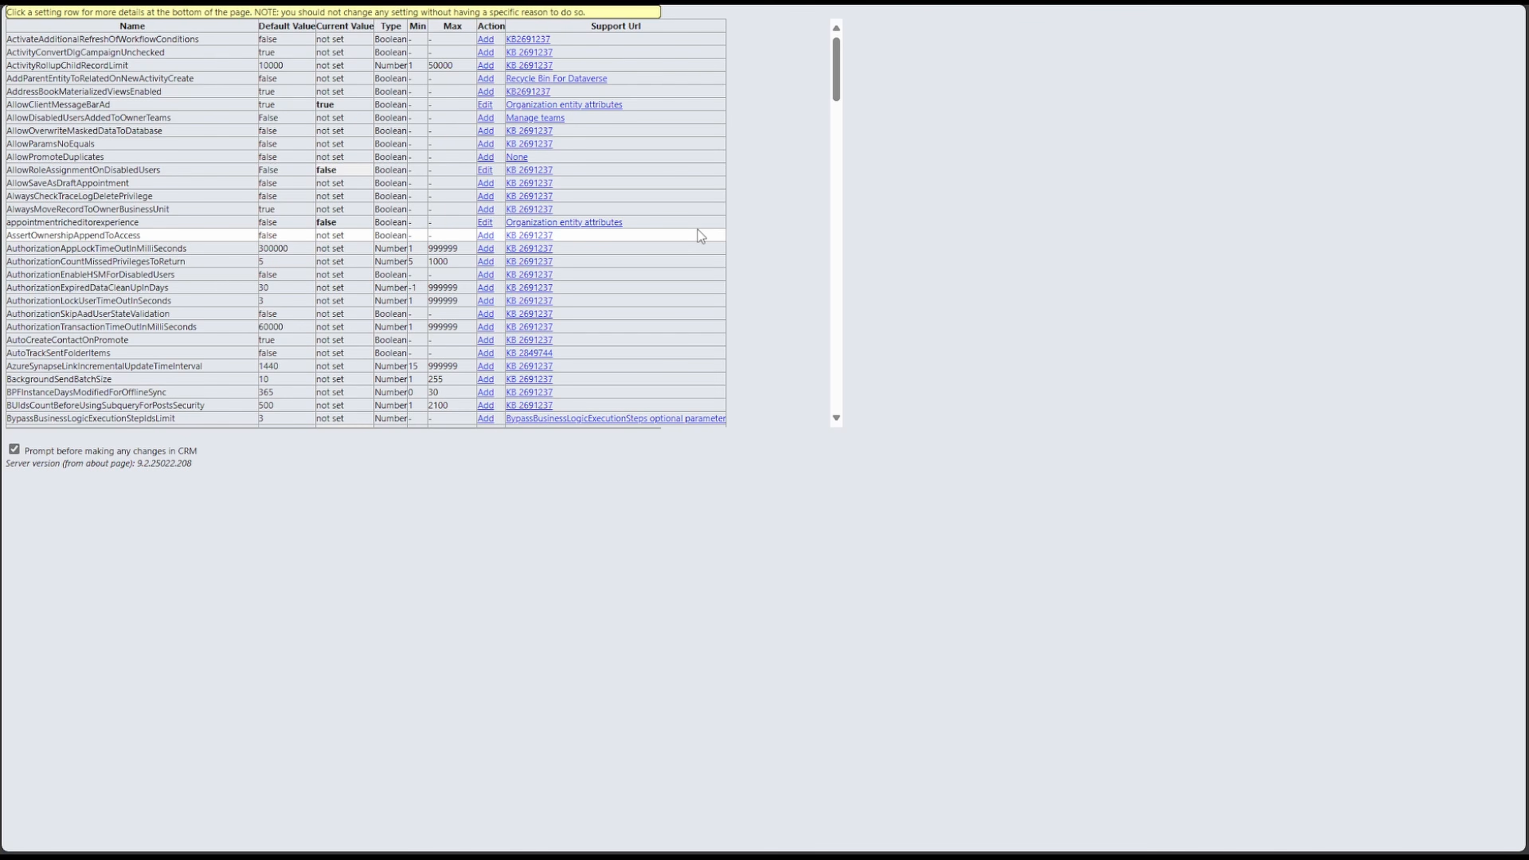
# Find EnableRoleBasedSystemViews in the organization settings and add it to the environment
pyautogui.hotkey('ctrl', 'f')
pyautogui.write('EnableRoleBasedSystemViews')
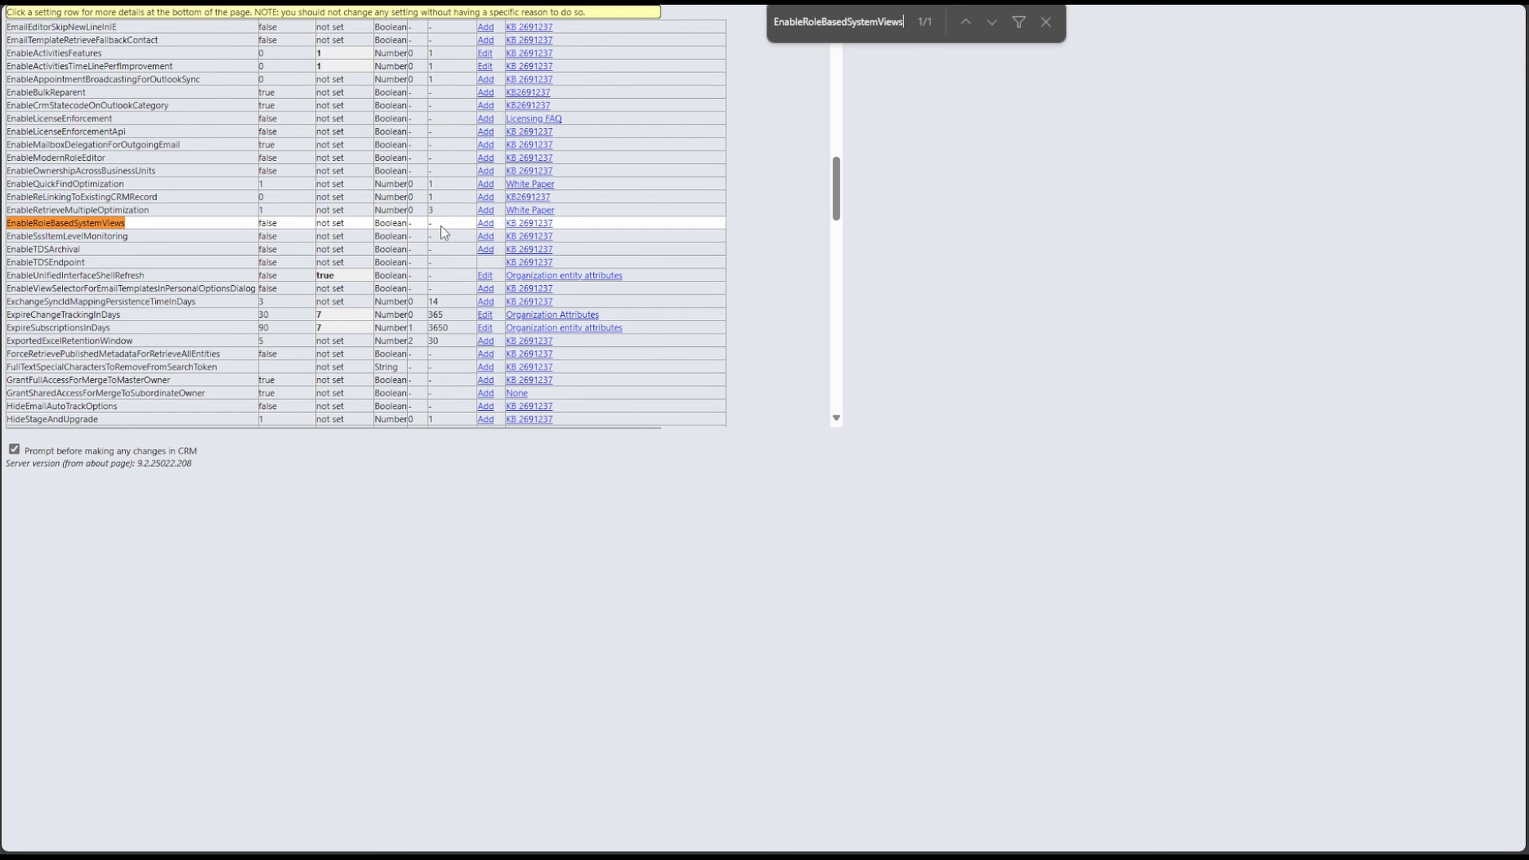
pyautogui.click(489, 224)
pyautogui.click(834, 78)
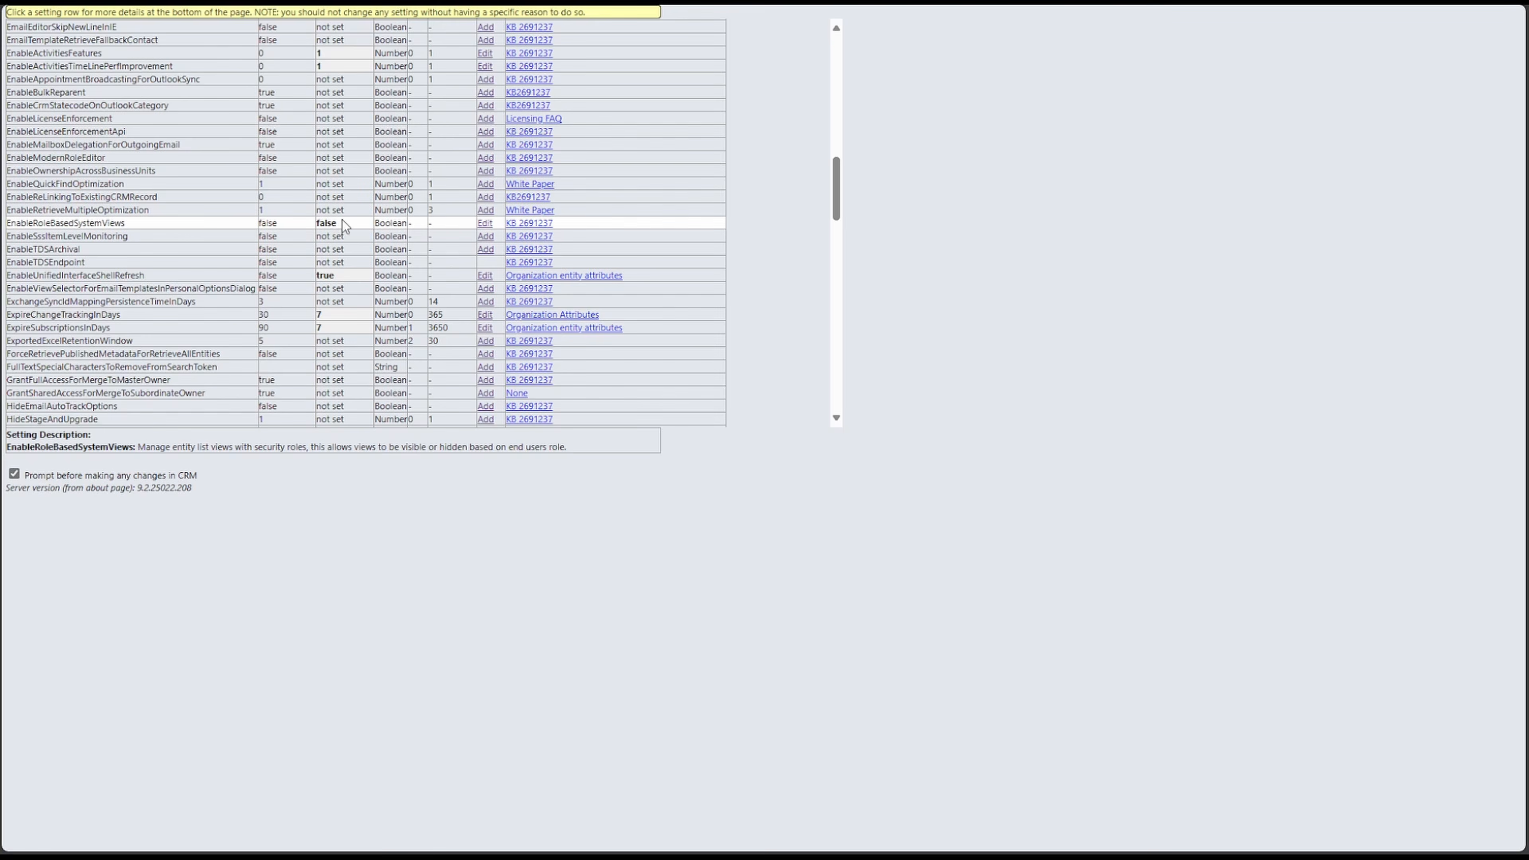
# Set EnableRoleBasedSystemViews to true and confirm pushing the change into CRM
pyautogui.click(485, 222)
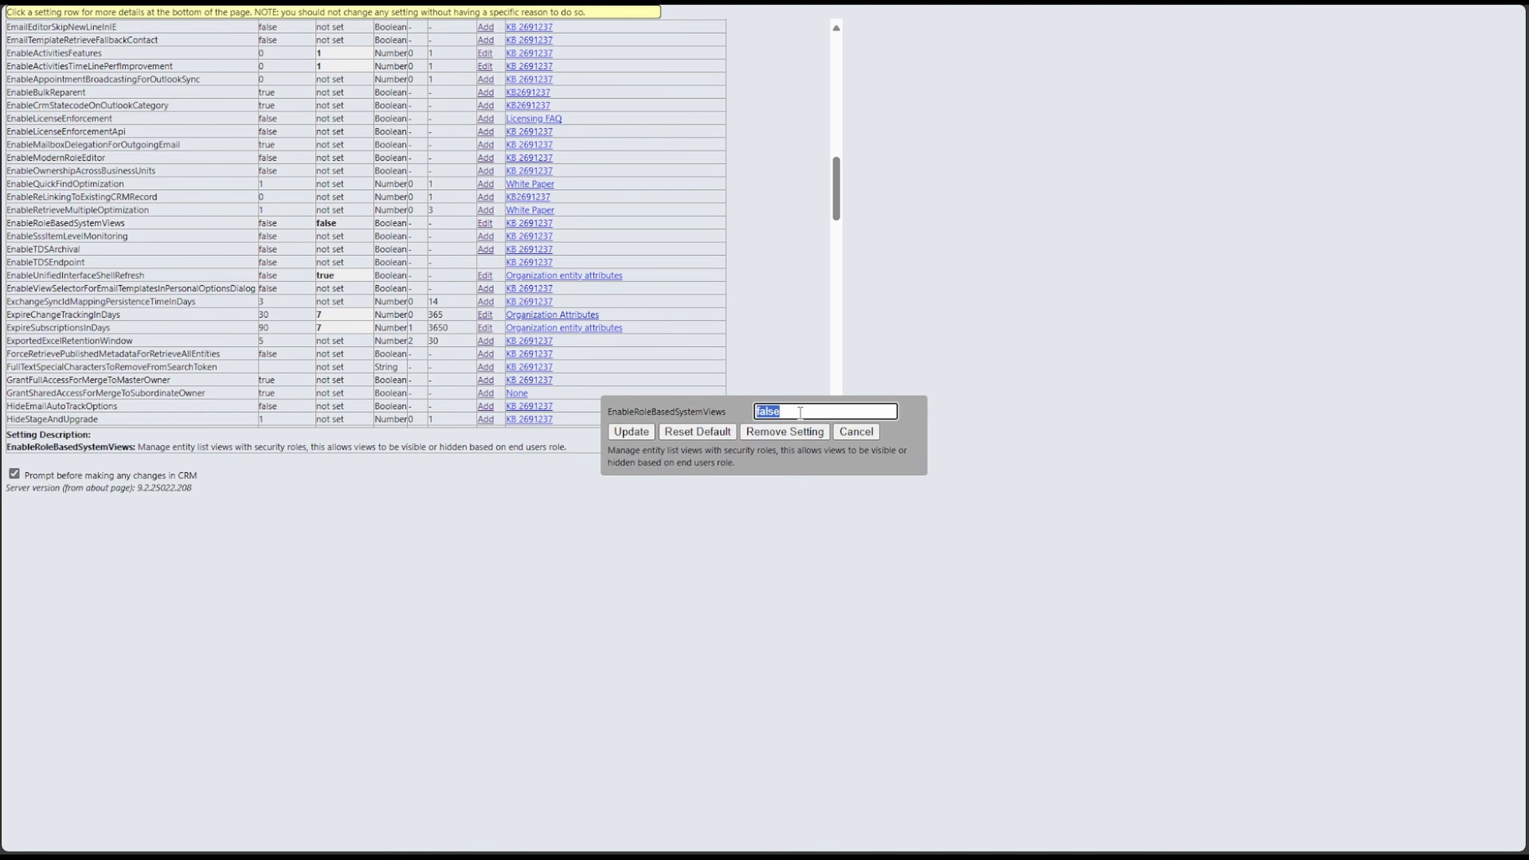
pyautogui.press('BackSpace')
pyautogui.write('true')
pyautogui.click(631, 433)
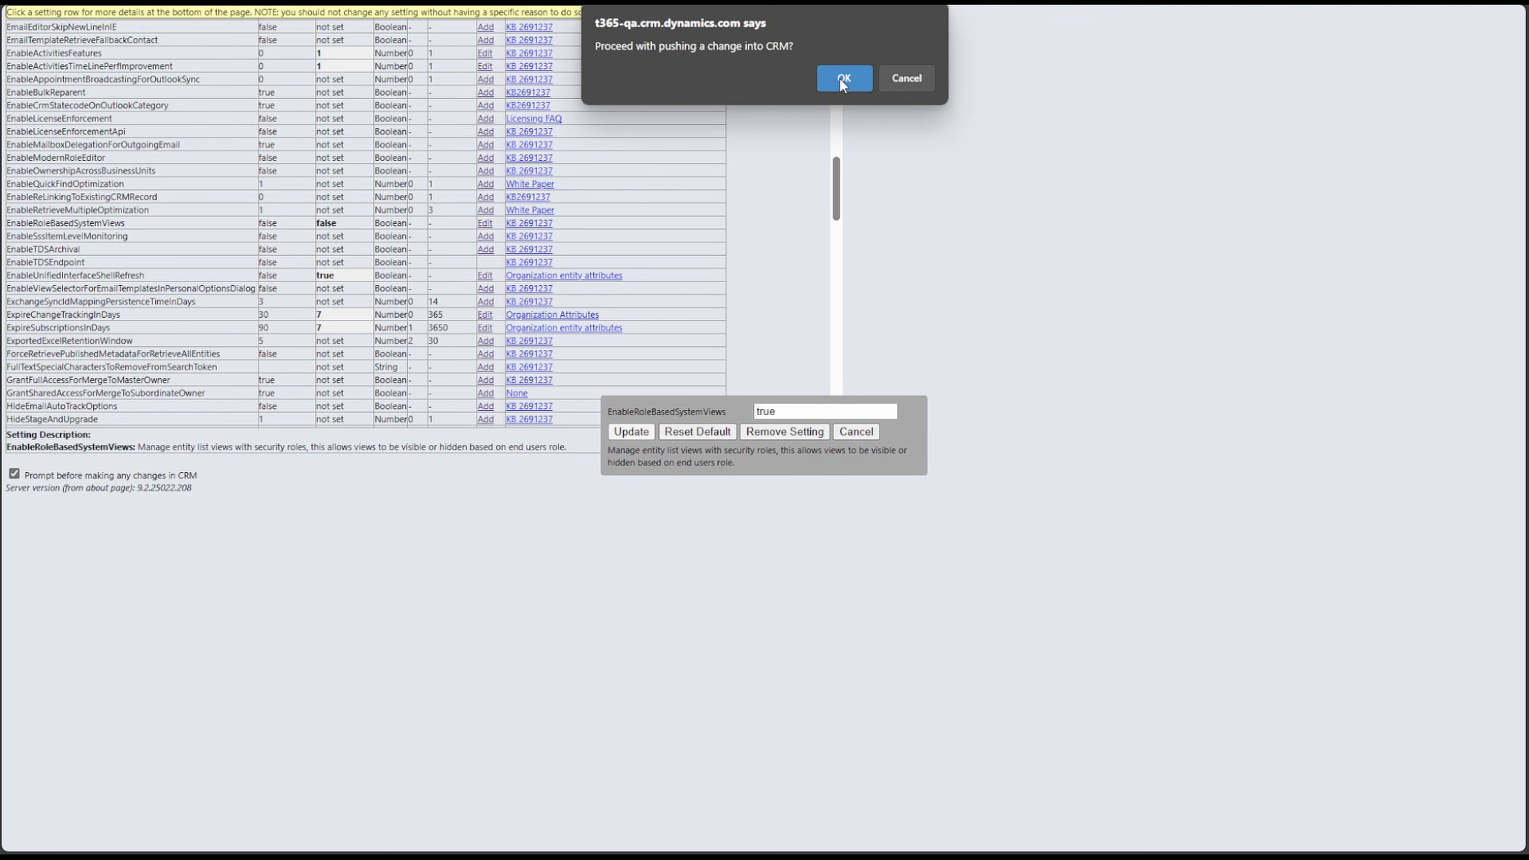
pyautogui.click(844, 78)
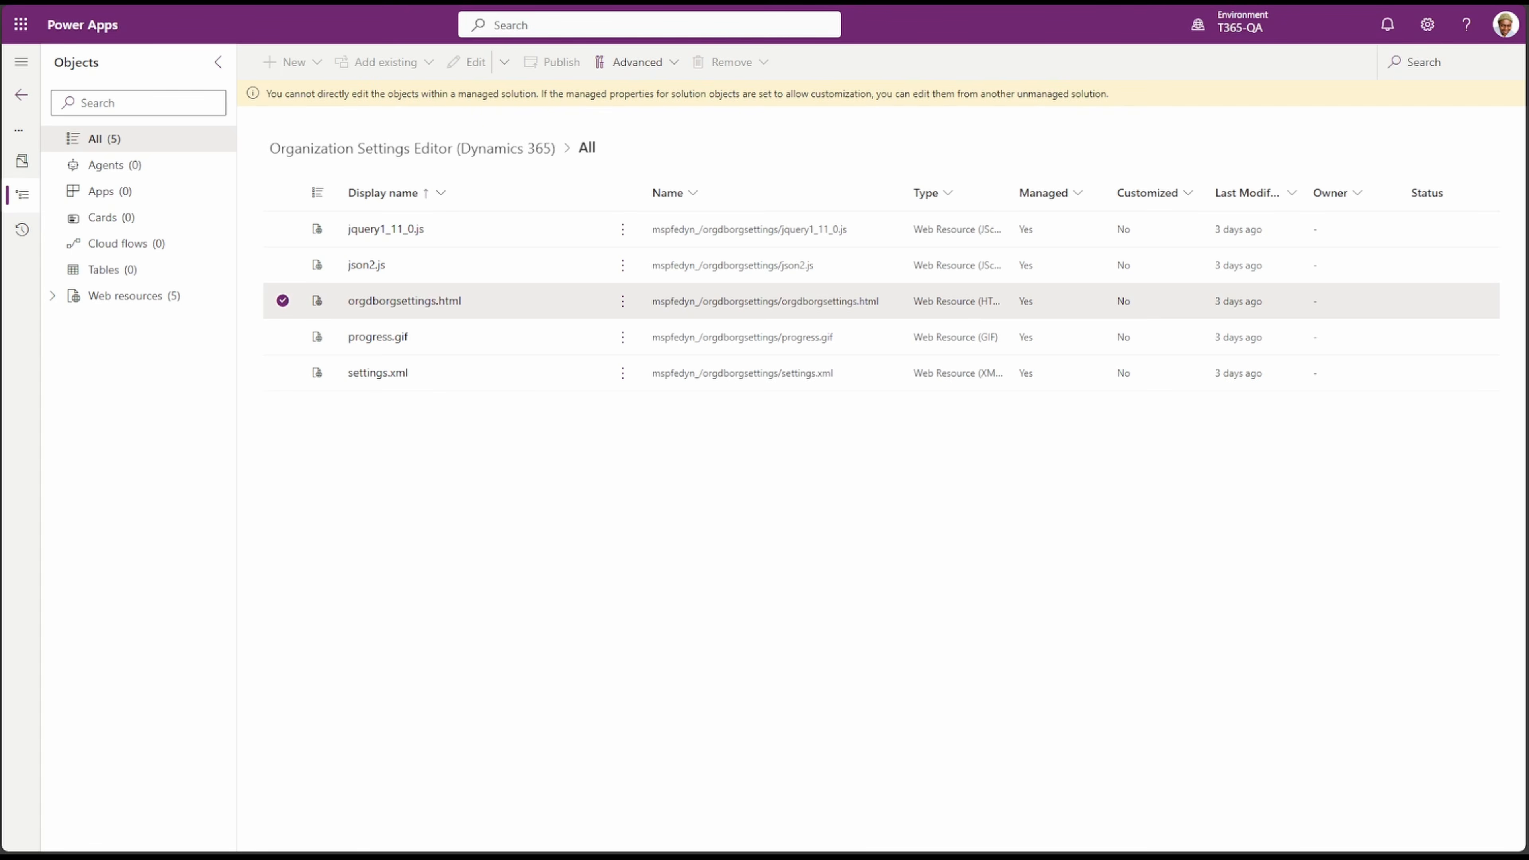
# Create a new solution with the display name "public view with roles demo" and the publisher Tiyani 365 (T365)
pyautogui.click(21, 94)
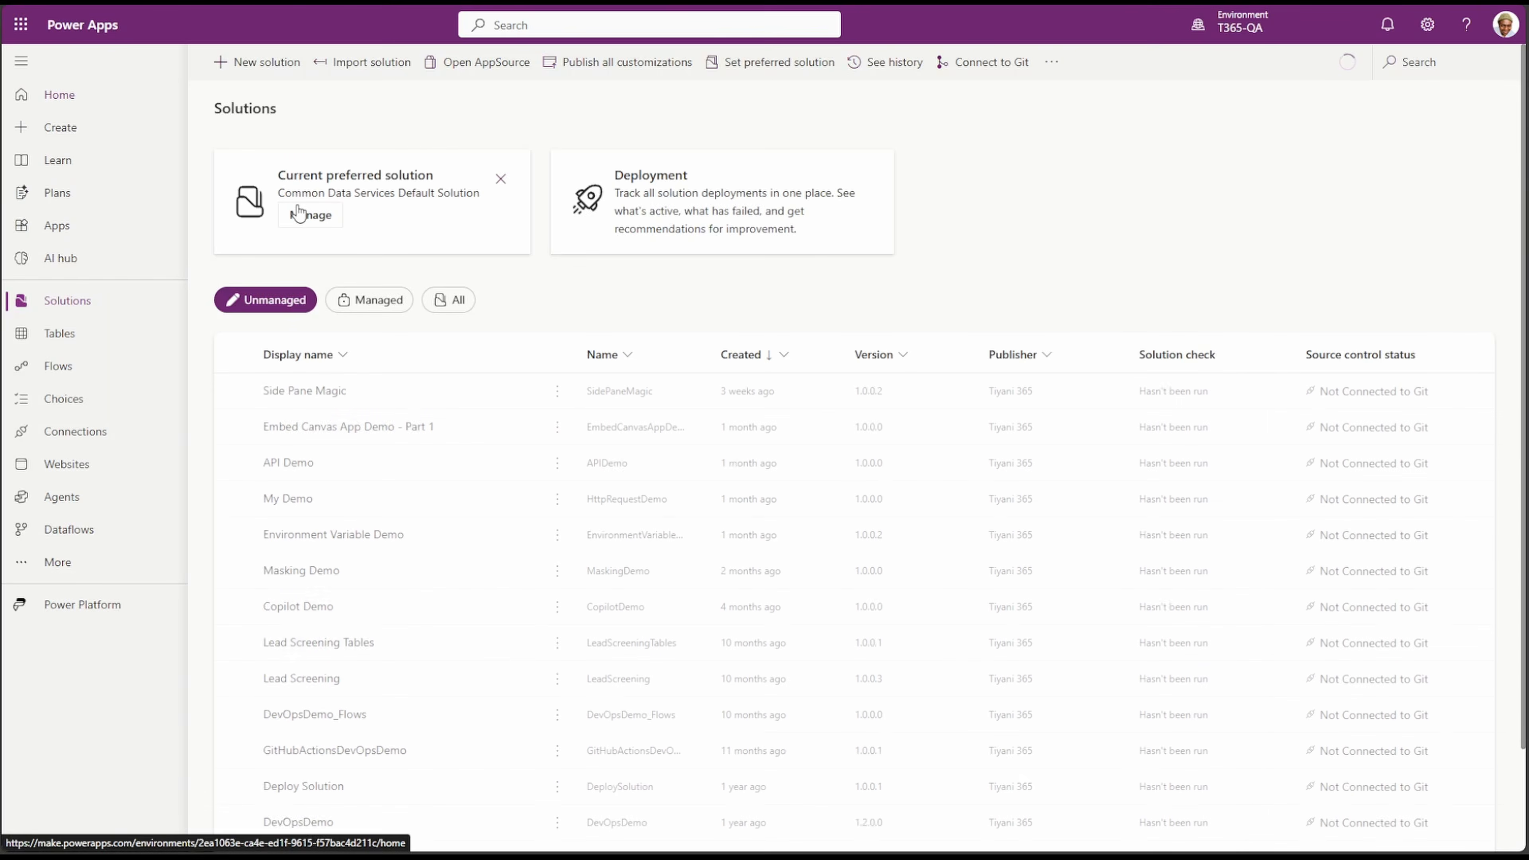
pyautogui.click(246, 62)
pyautogui.write('public view with roles demo')
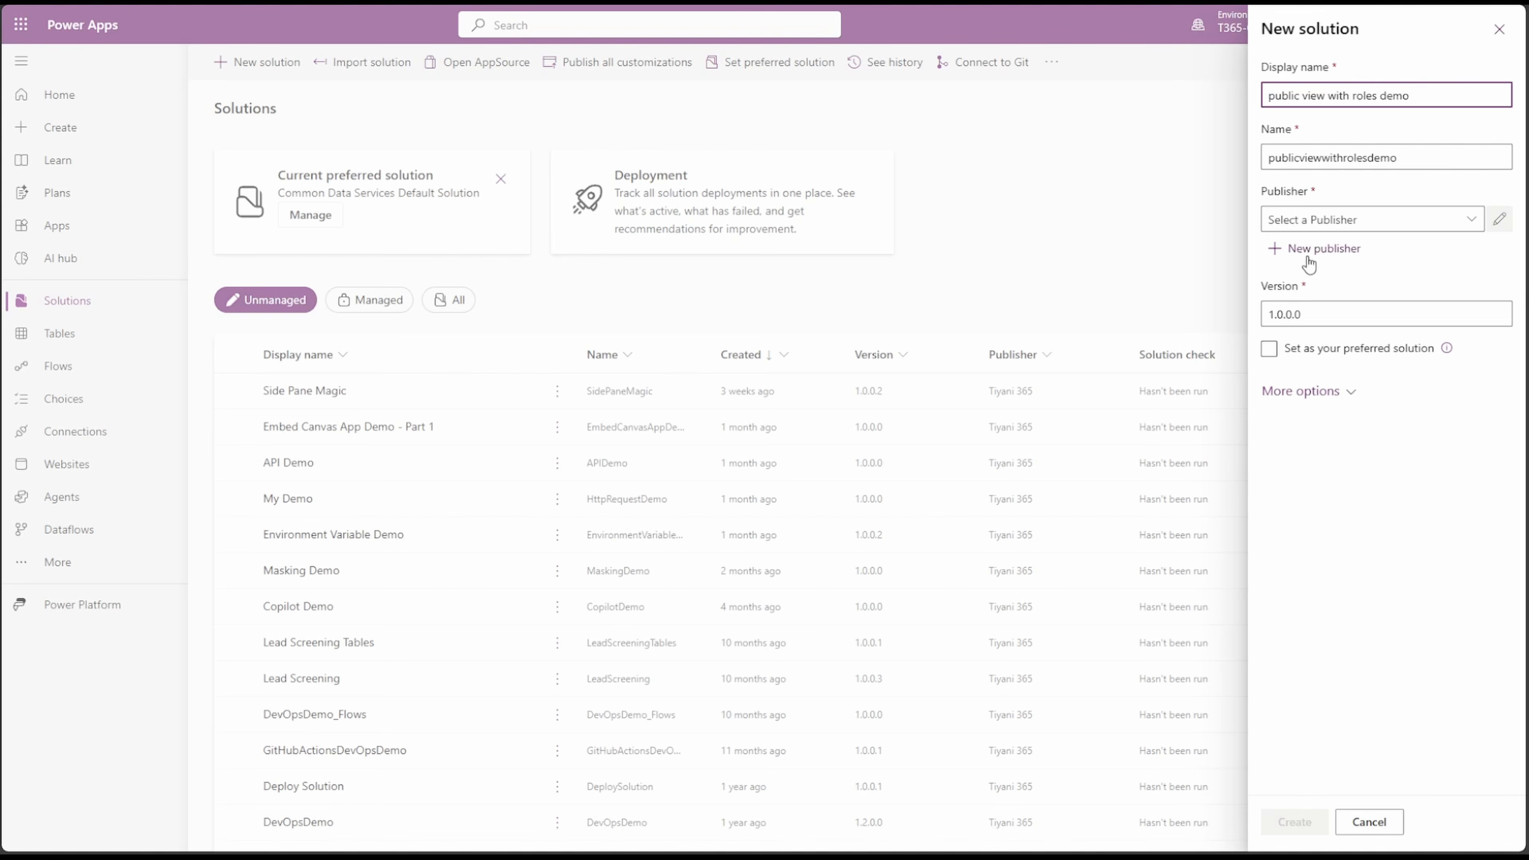
pyautogui.click(1467, 222)
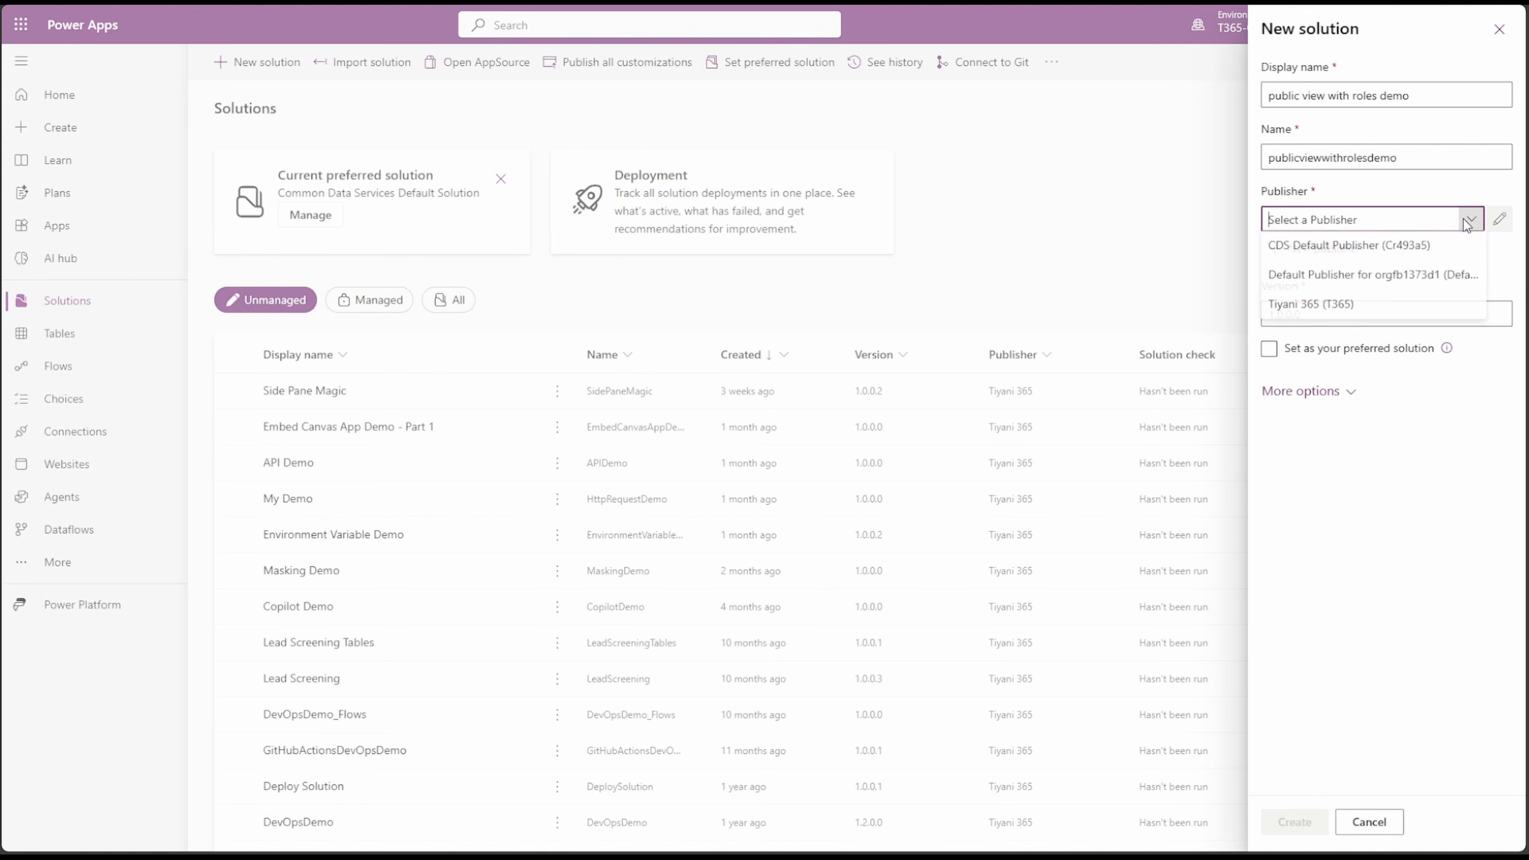
pyautogui.click(1312, 303)
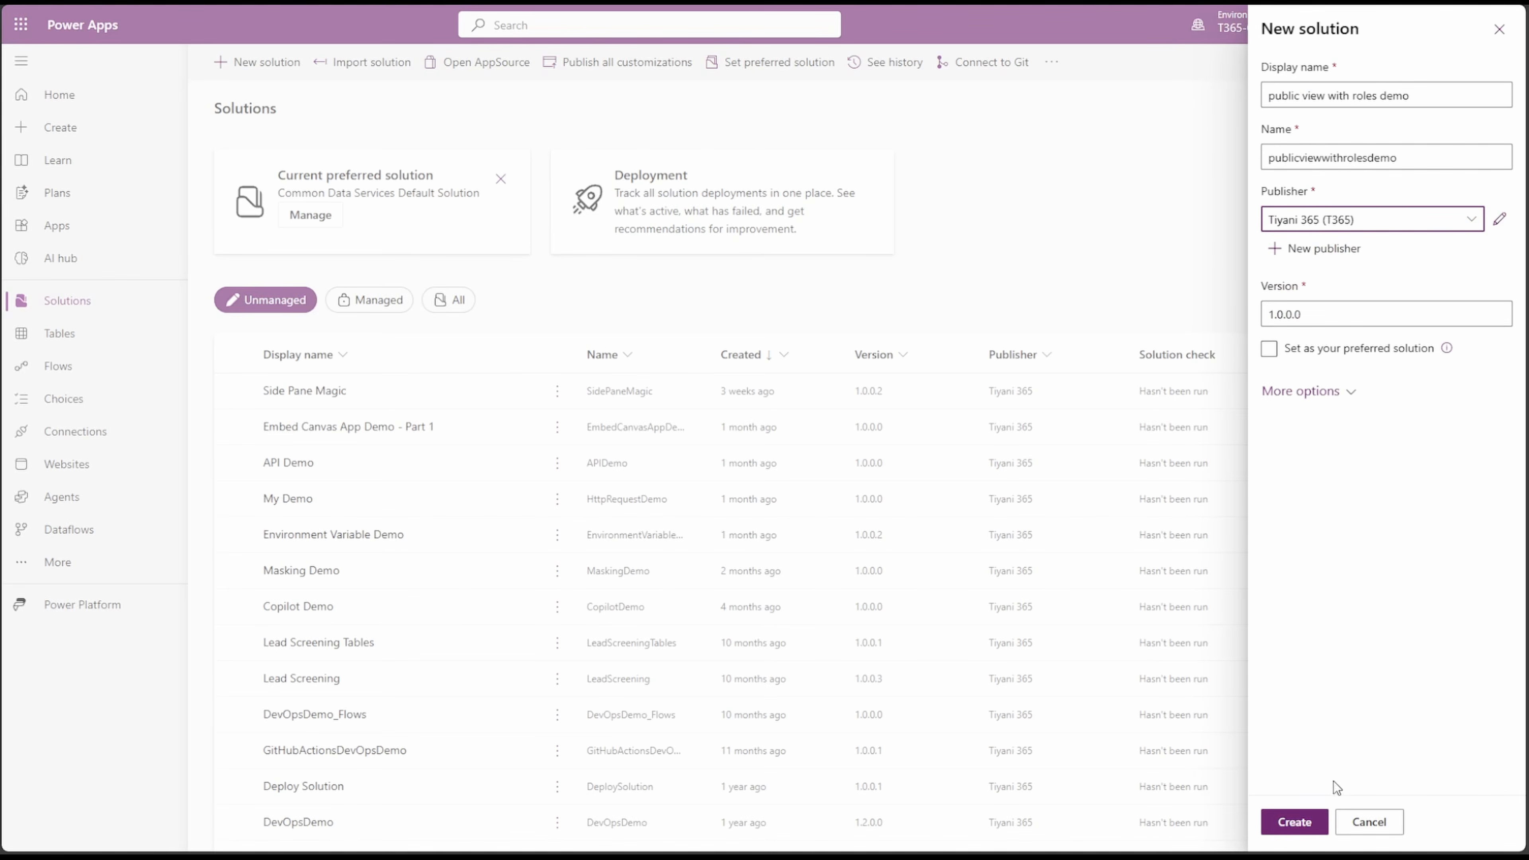
pyautogui.click(1295, 823)
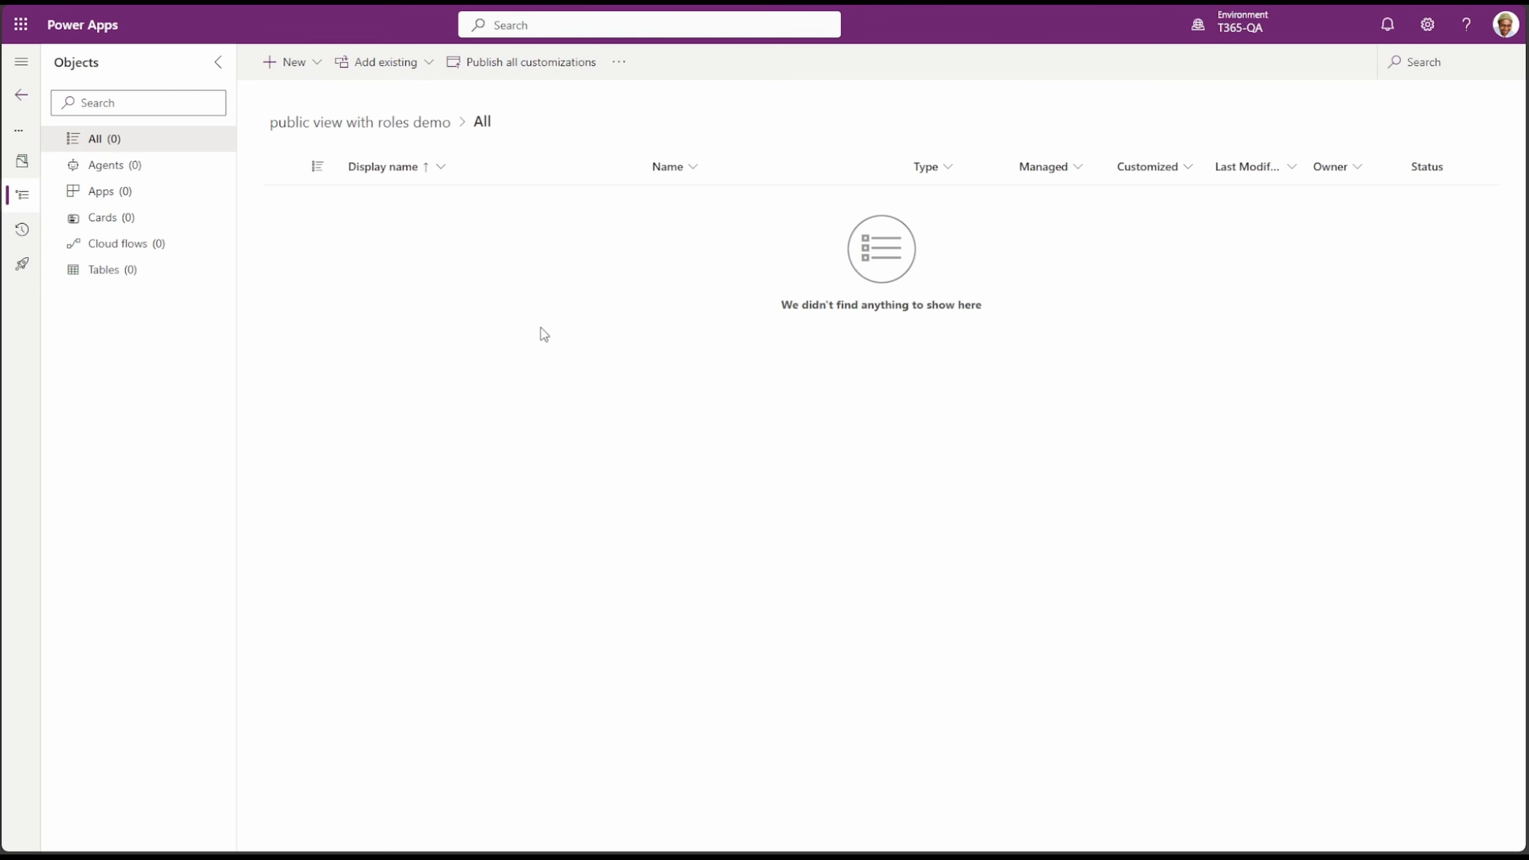
# Search the existing tables for "contact" and select the Contact table for addition to the solution
pyautogui.click(418, 71)
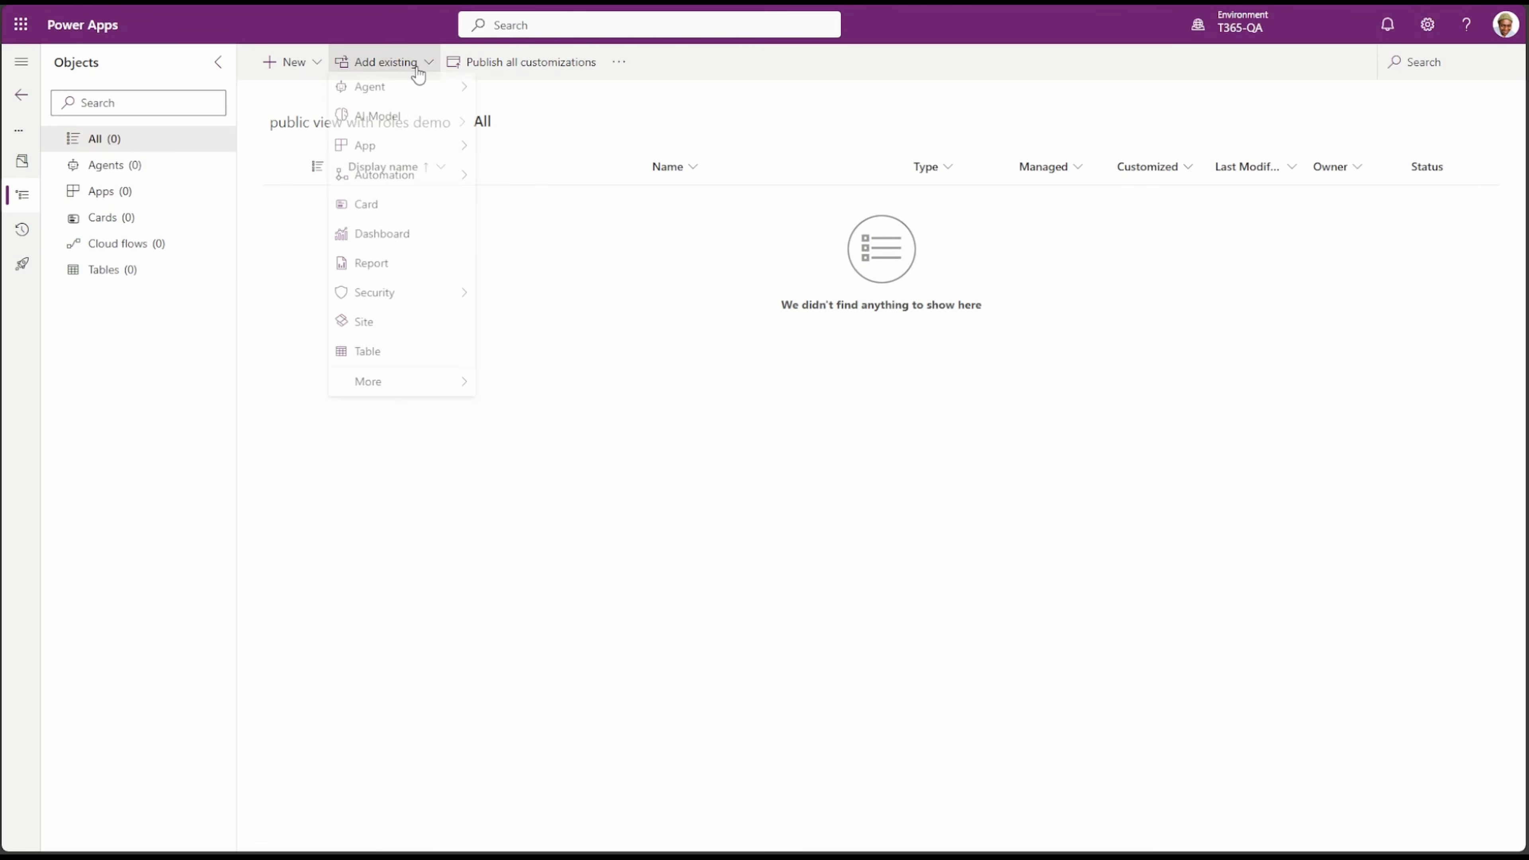
pyautogui.click(377, 360)
pyautogui.click(1444, 84)
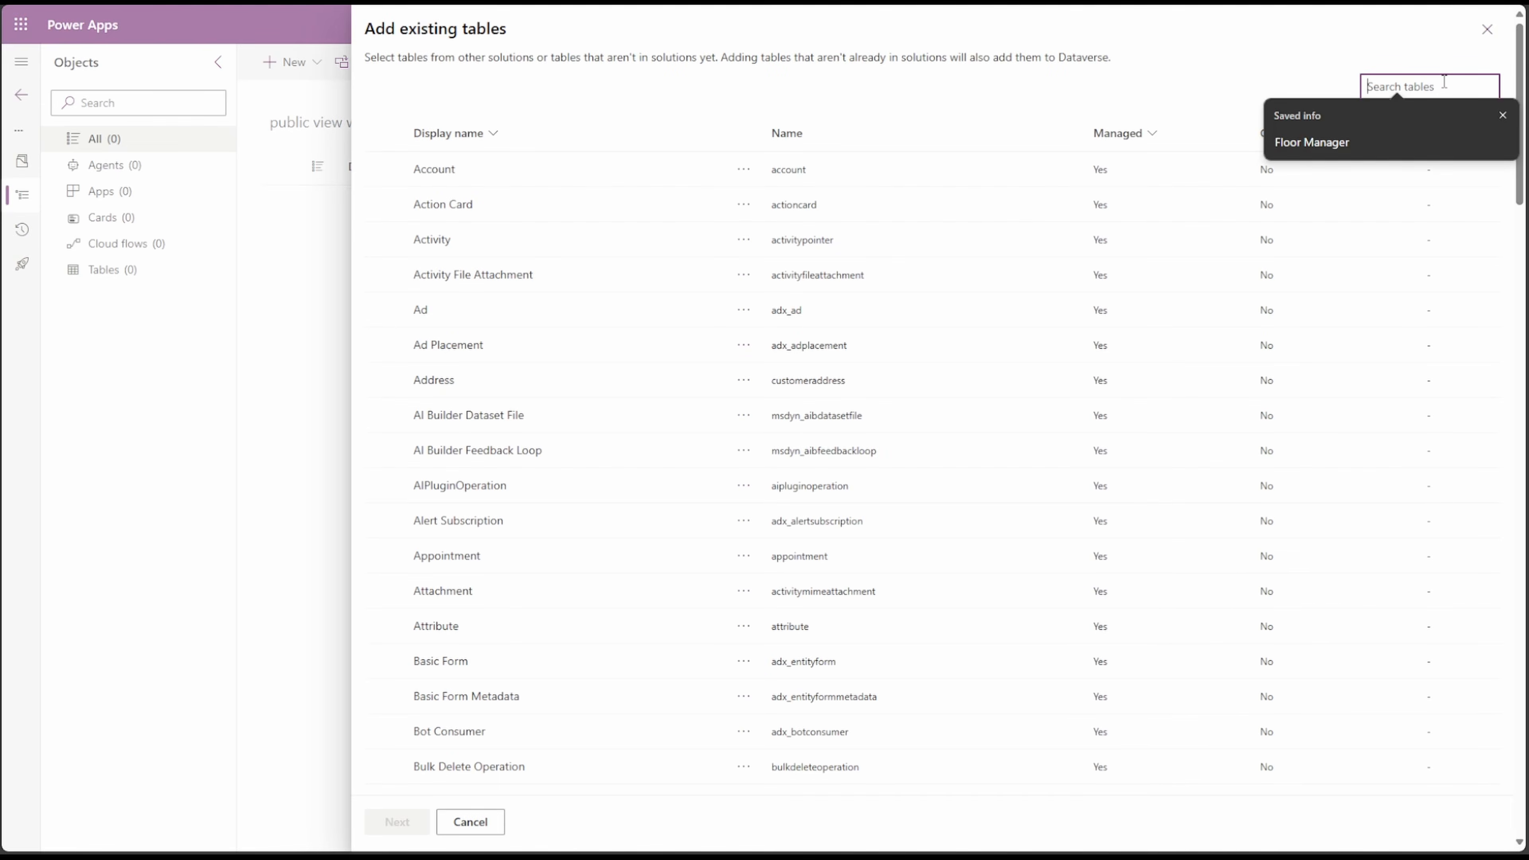
pyautogui.write('contact')
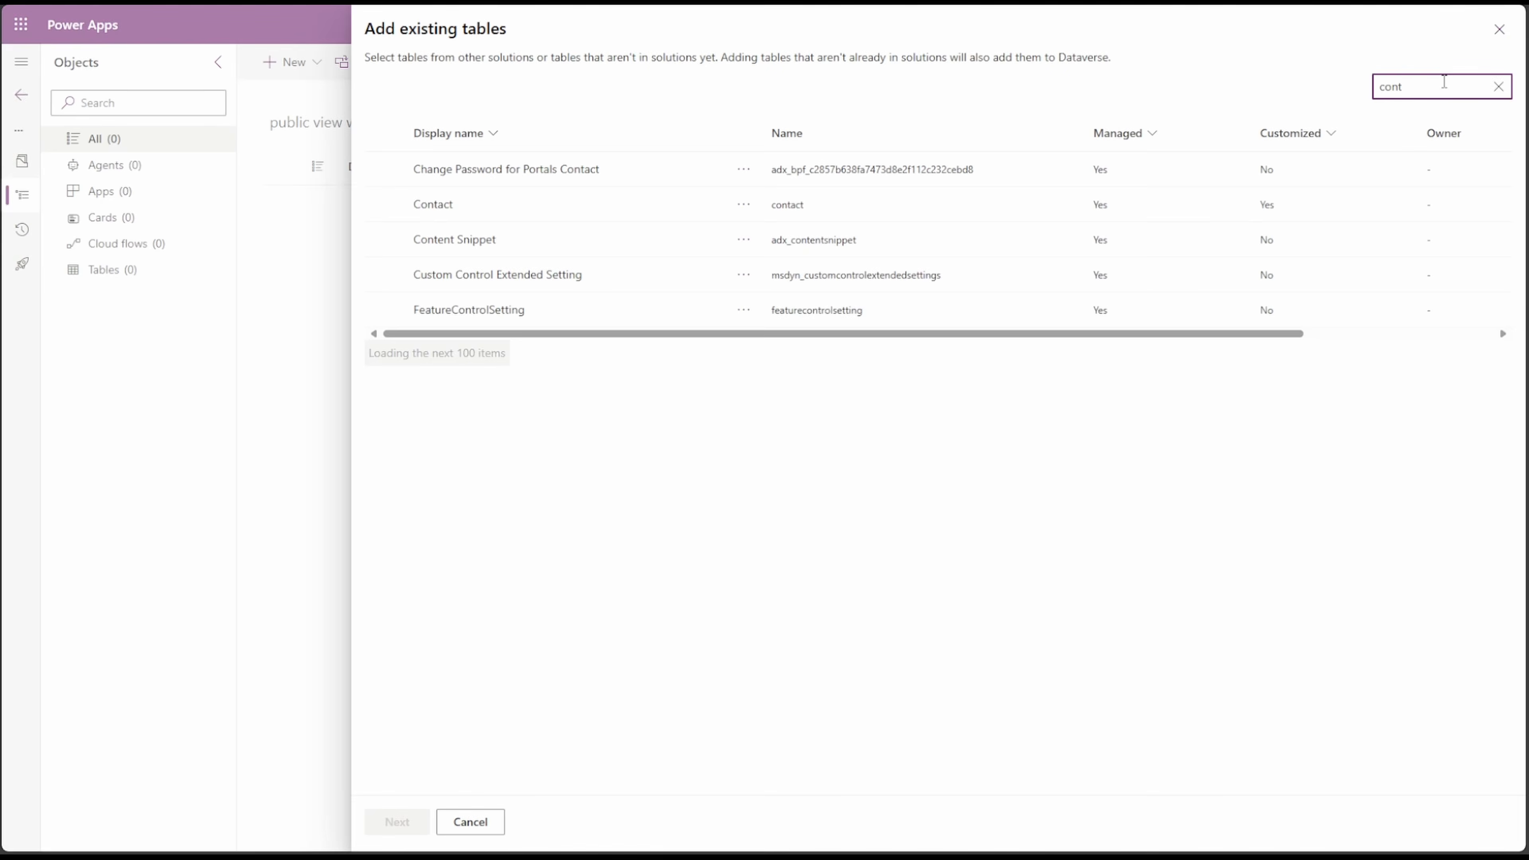
pyautogui.click(383, 204)
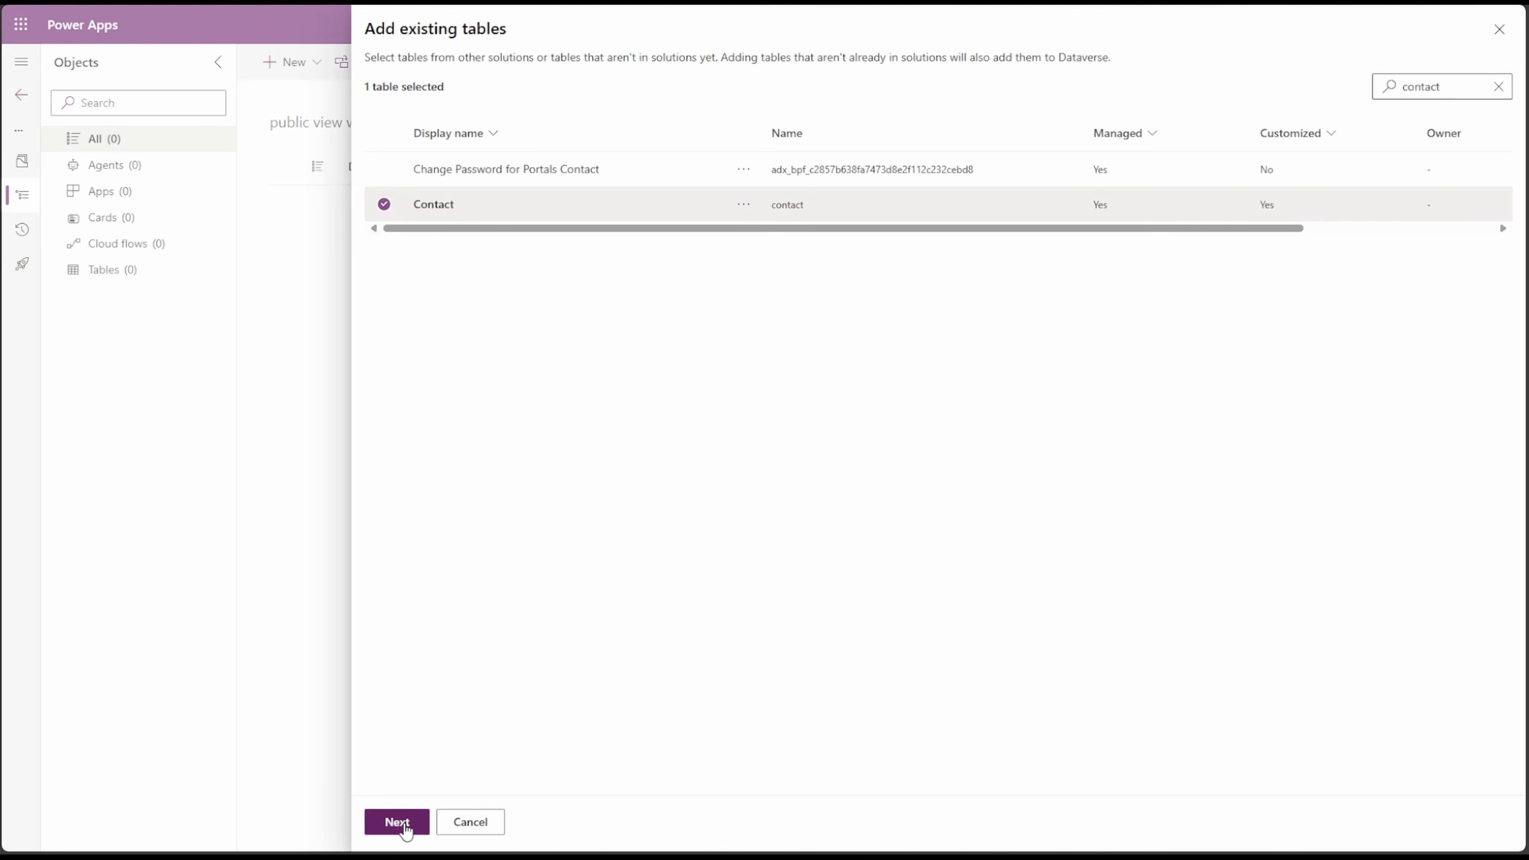
pyautogui.click(398, 822)
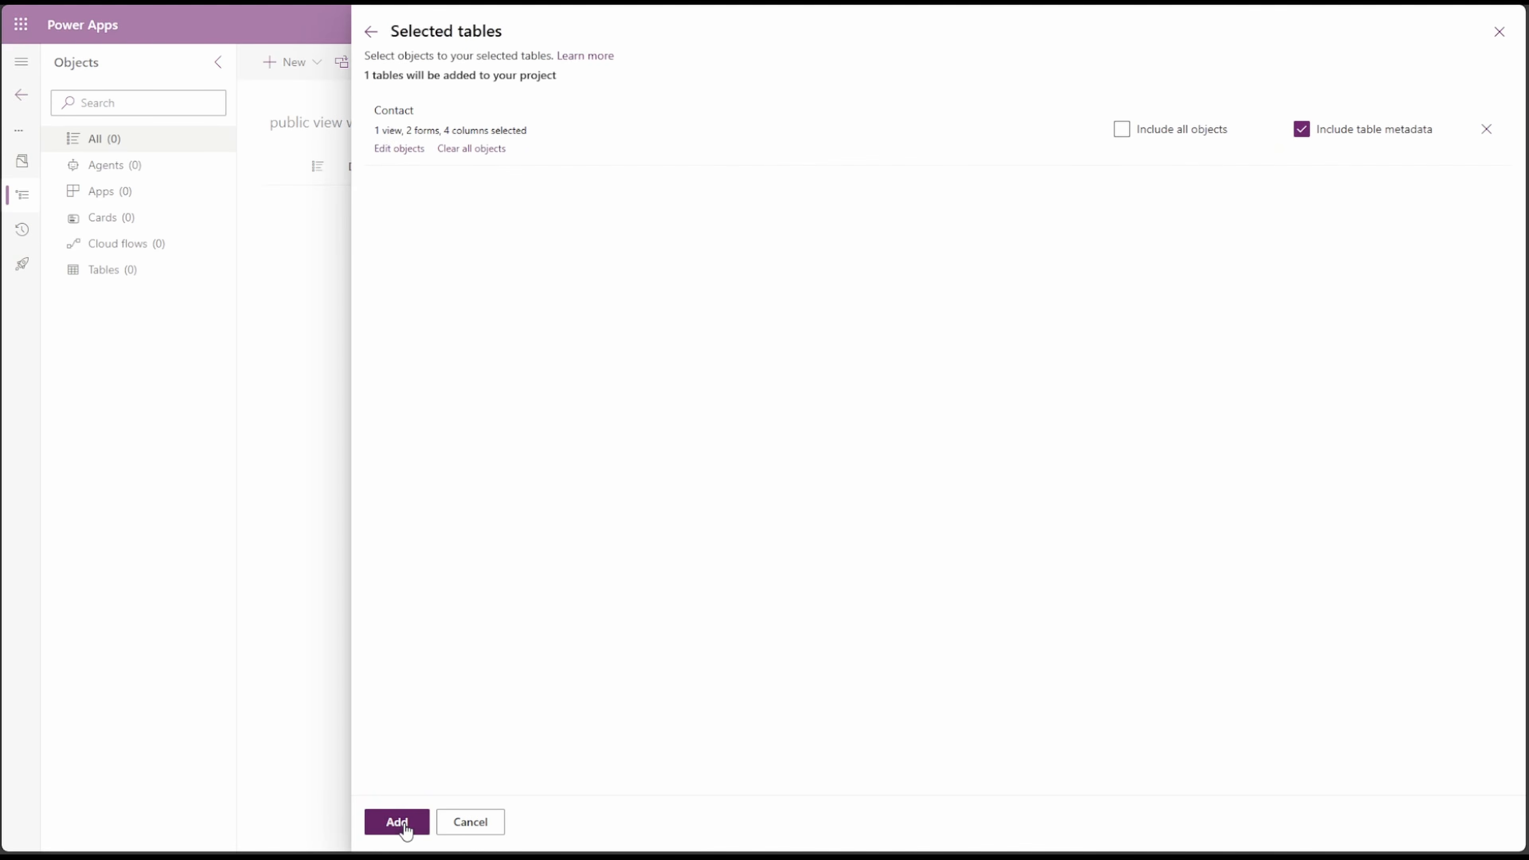
# Include only the view "Contacts: No Orders in Last 6 Months" instead of All Contacts, and add the Contact table to the solution
pyautogui.click(399, 150)
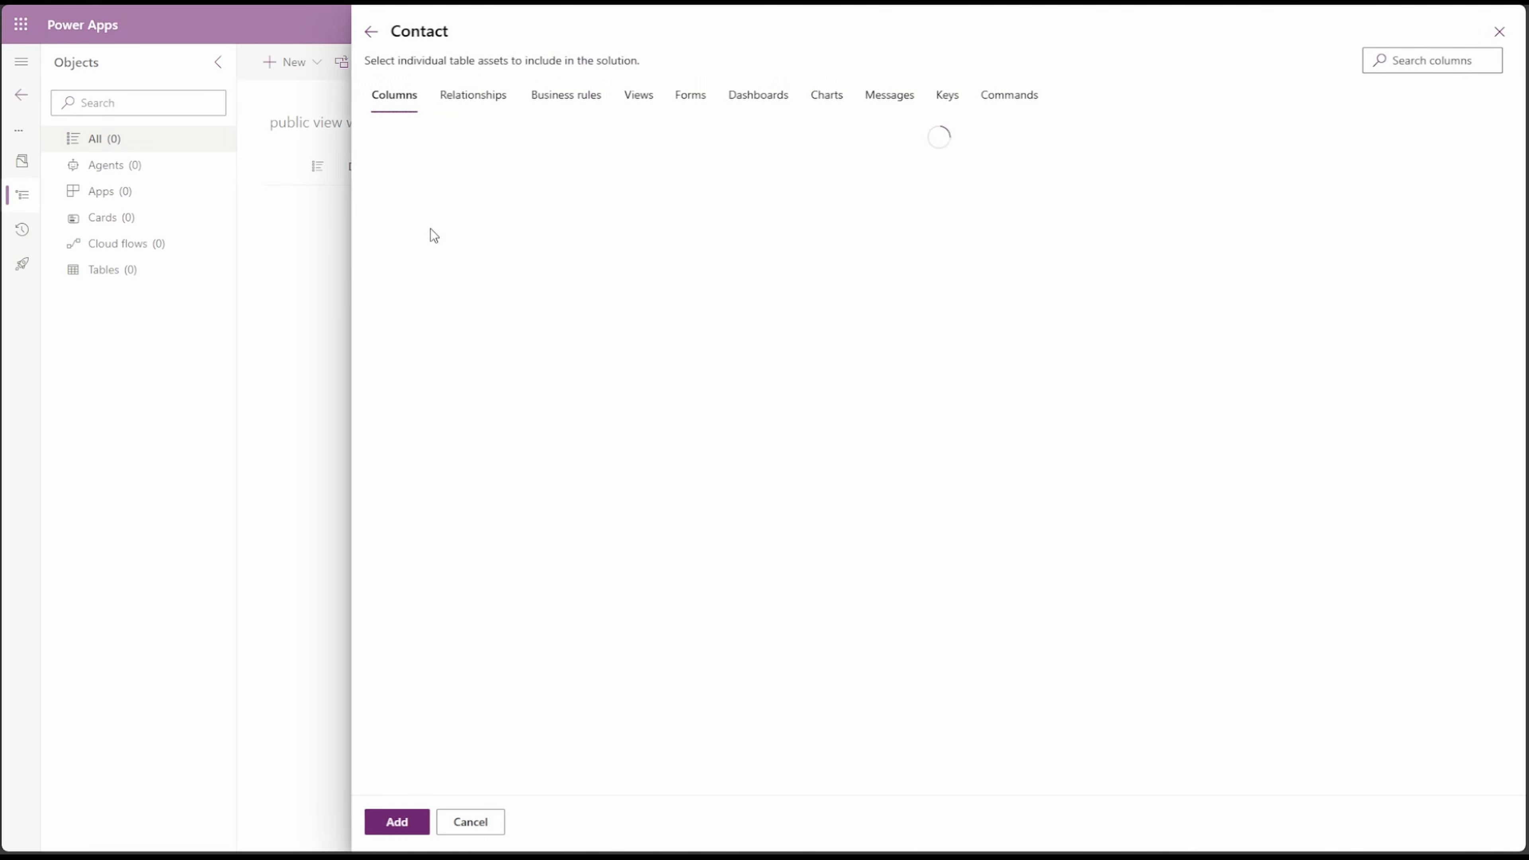
pyautogui.click(640, 101)
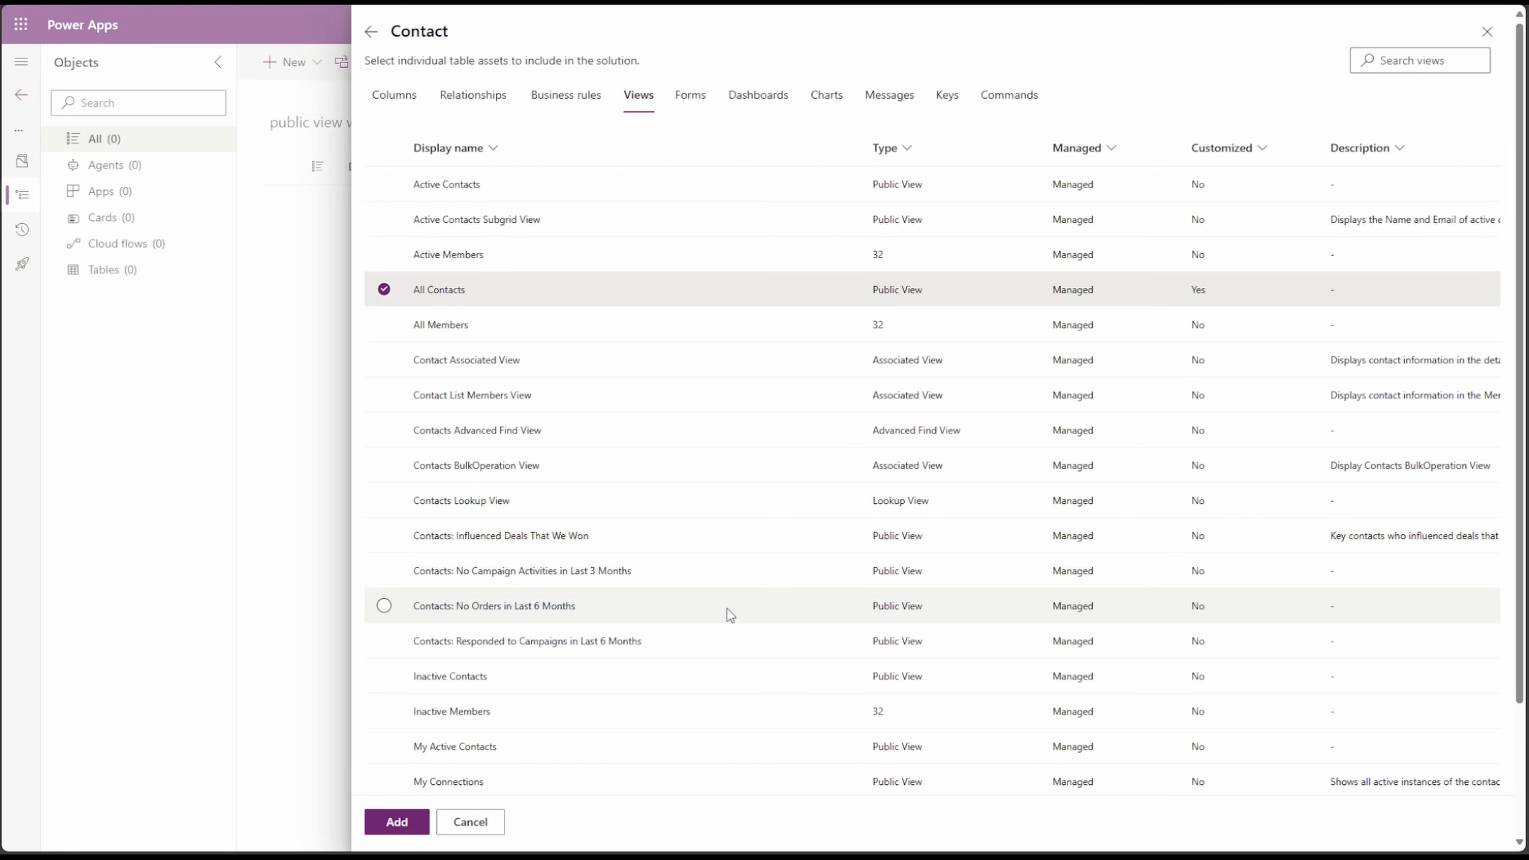
pyautogui.click(385, 290)
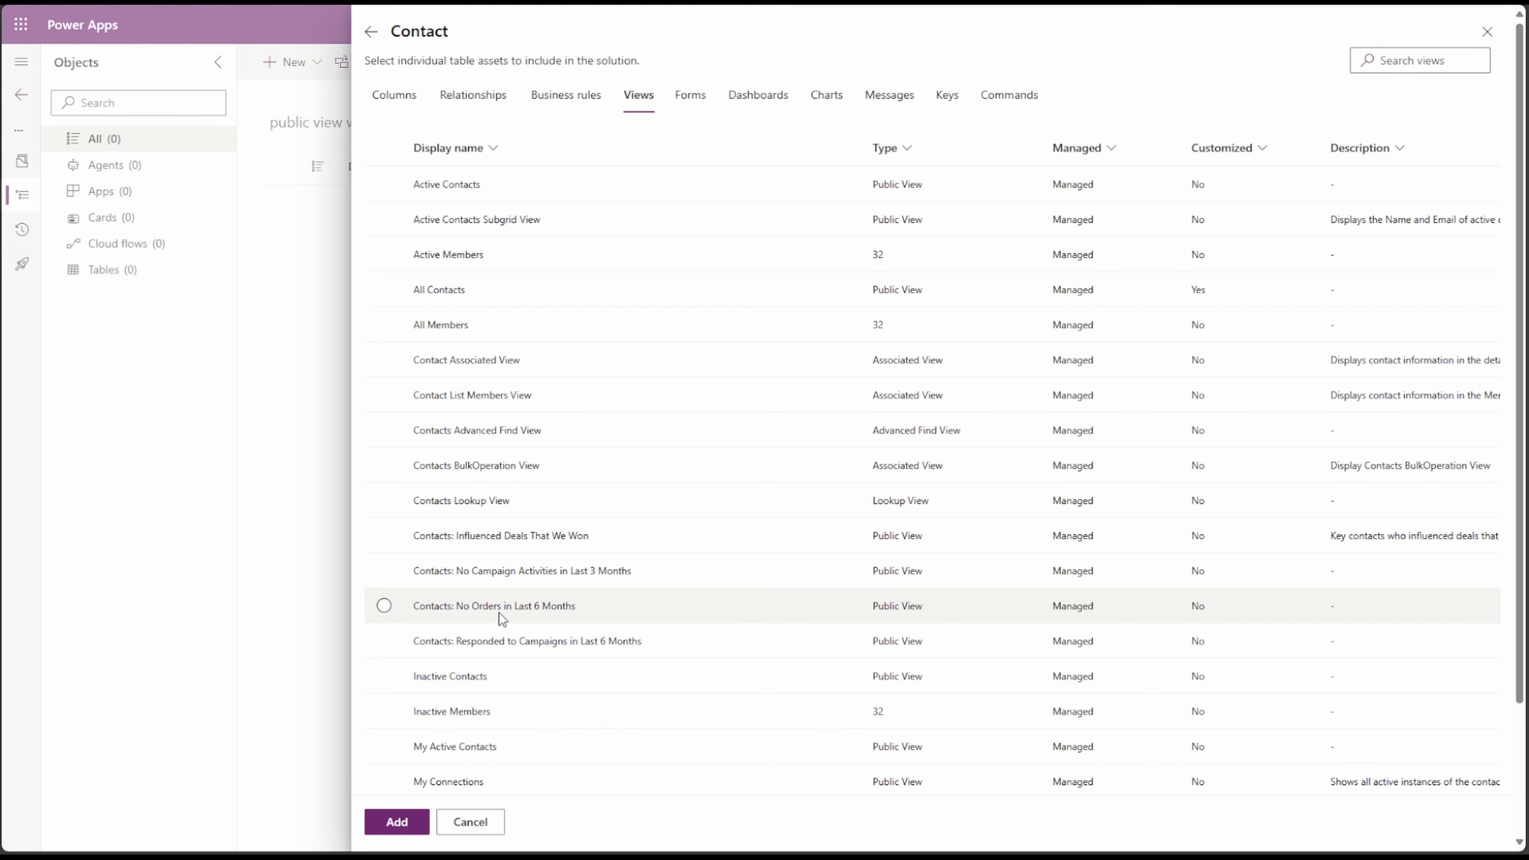
pyautogui.click(385, 606)
pyautogui.click(406, 830)
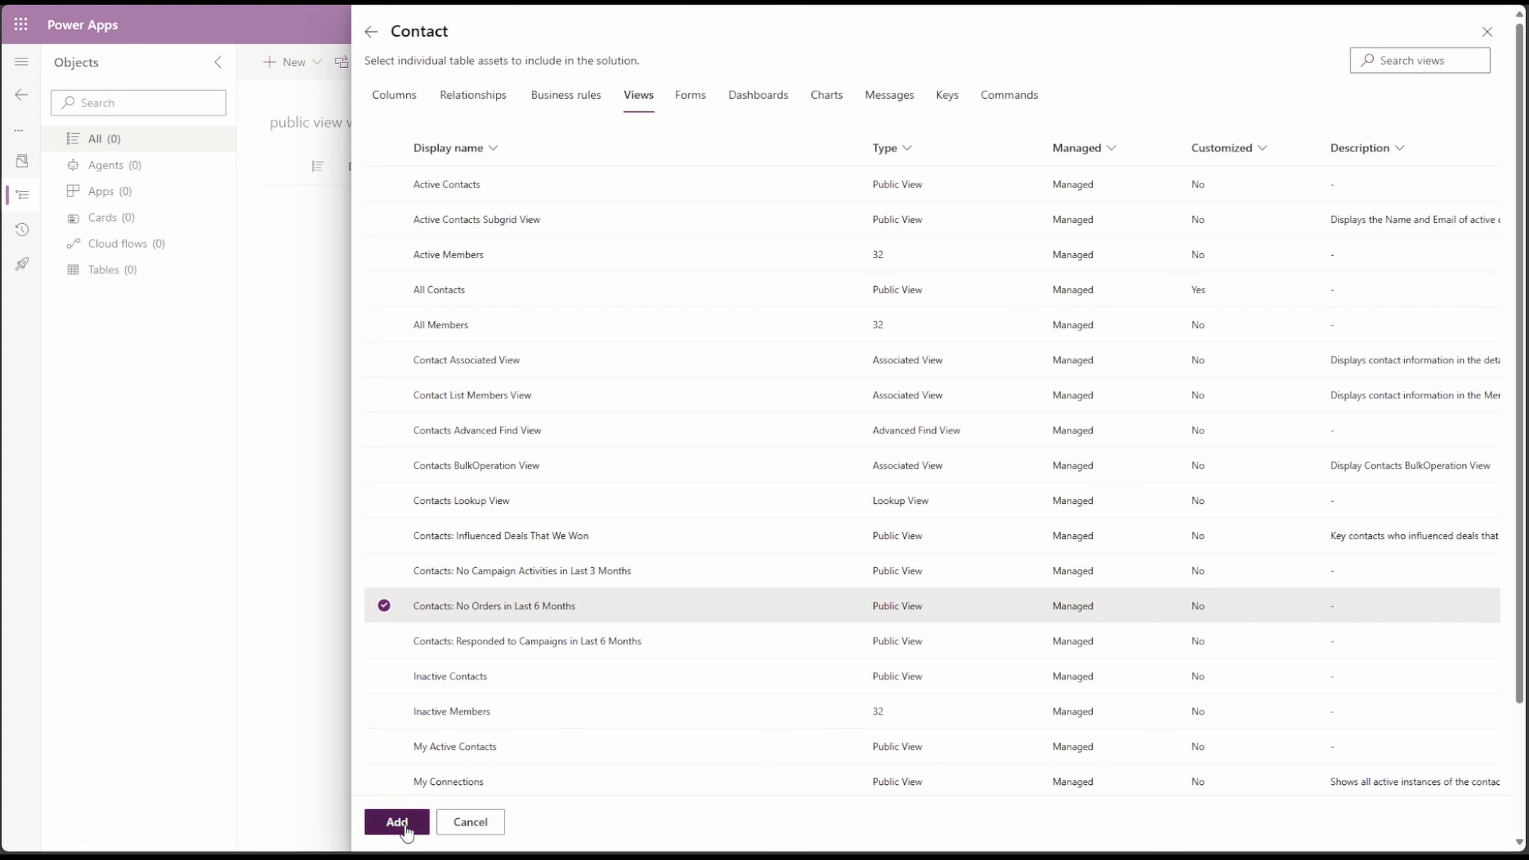
pyautogui.click(394, 825)
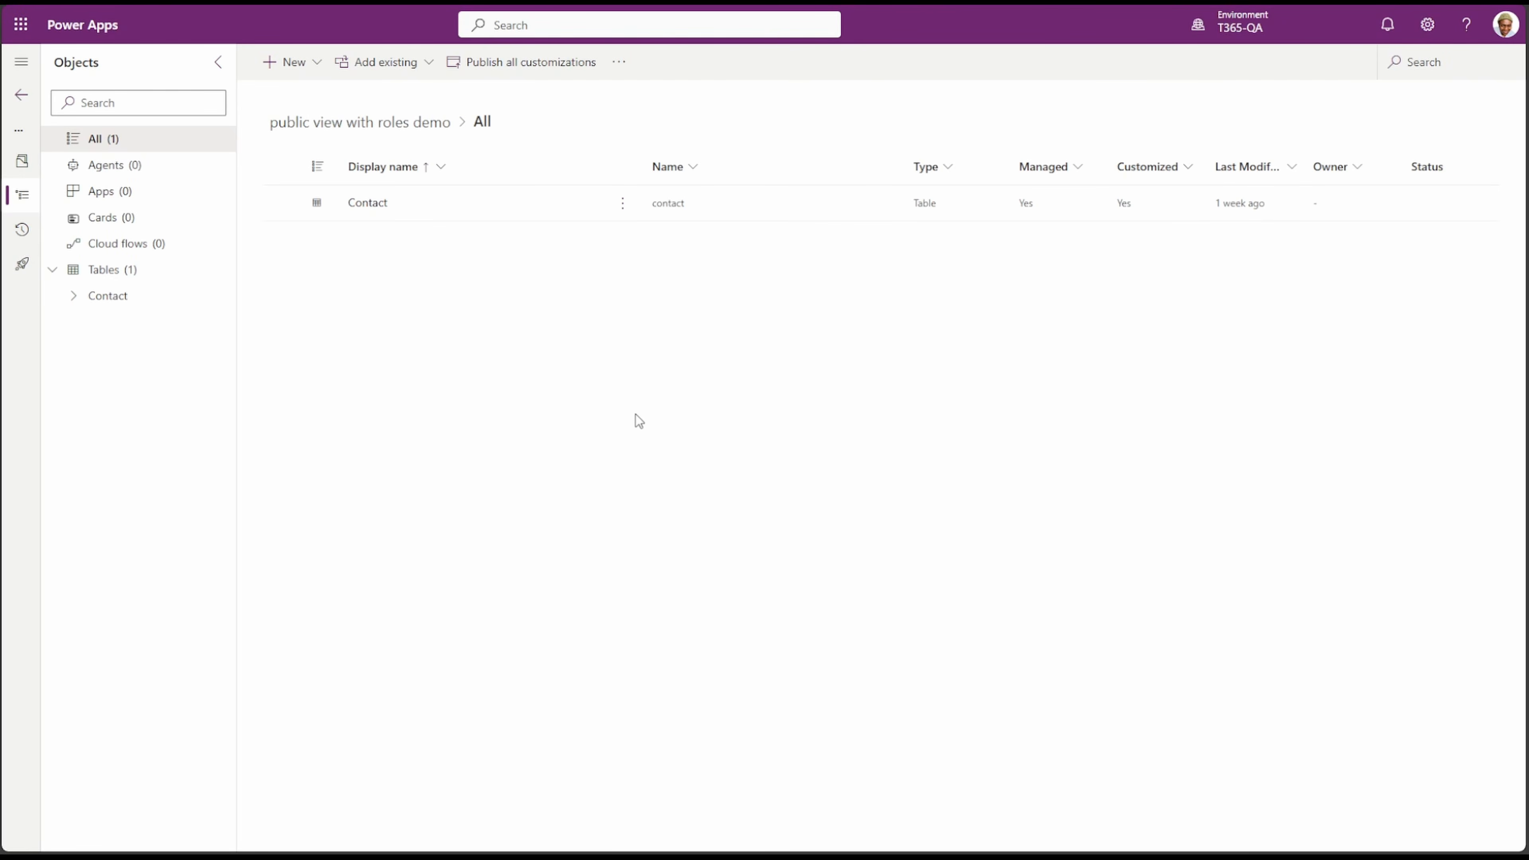
# Open the view settings of "Contacts: No Orders in Last 6 Months" in the solution's Contact table
pyautogui.click(75, 296)
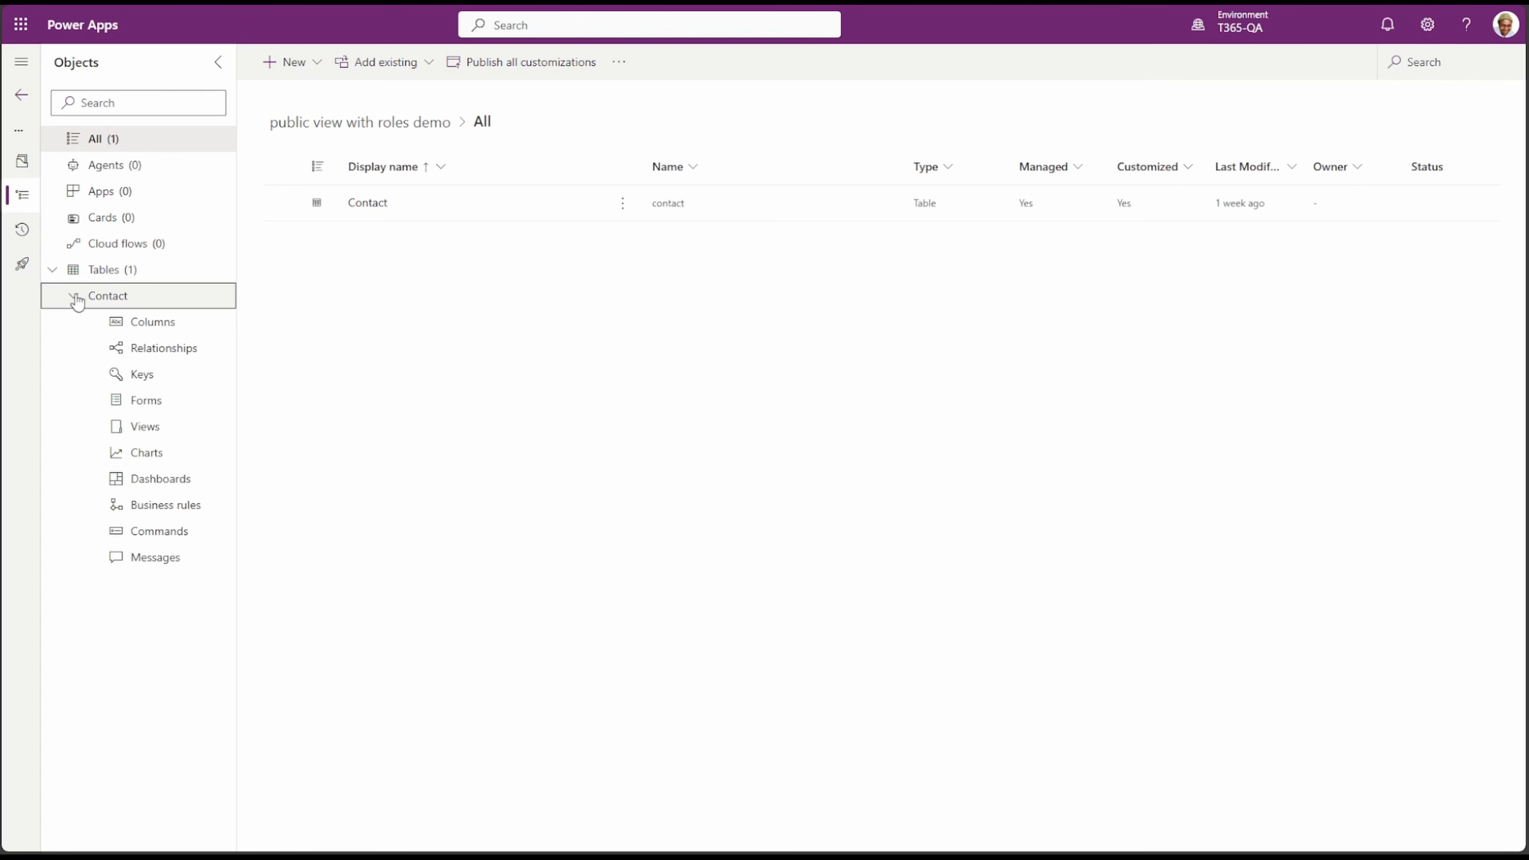
pyautogui.click(146, 431)
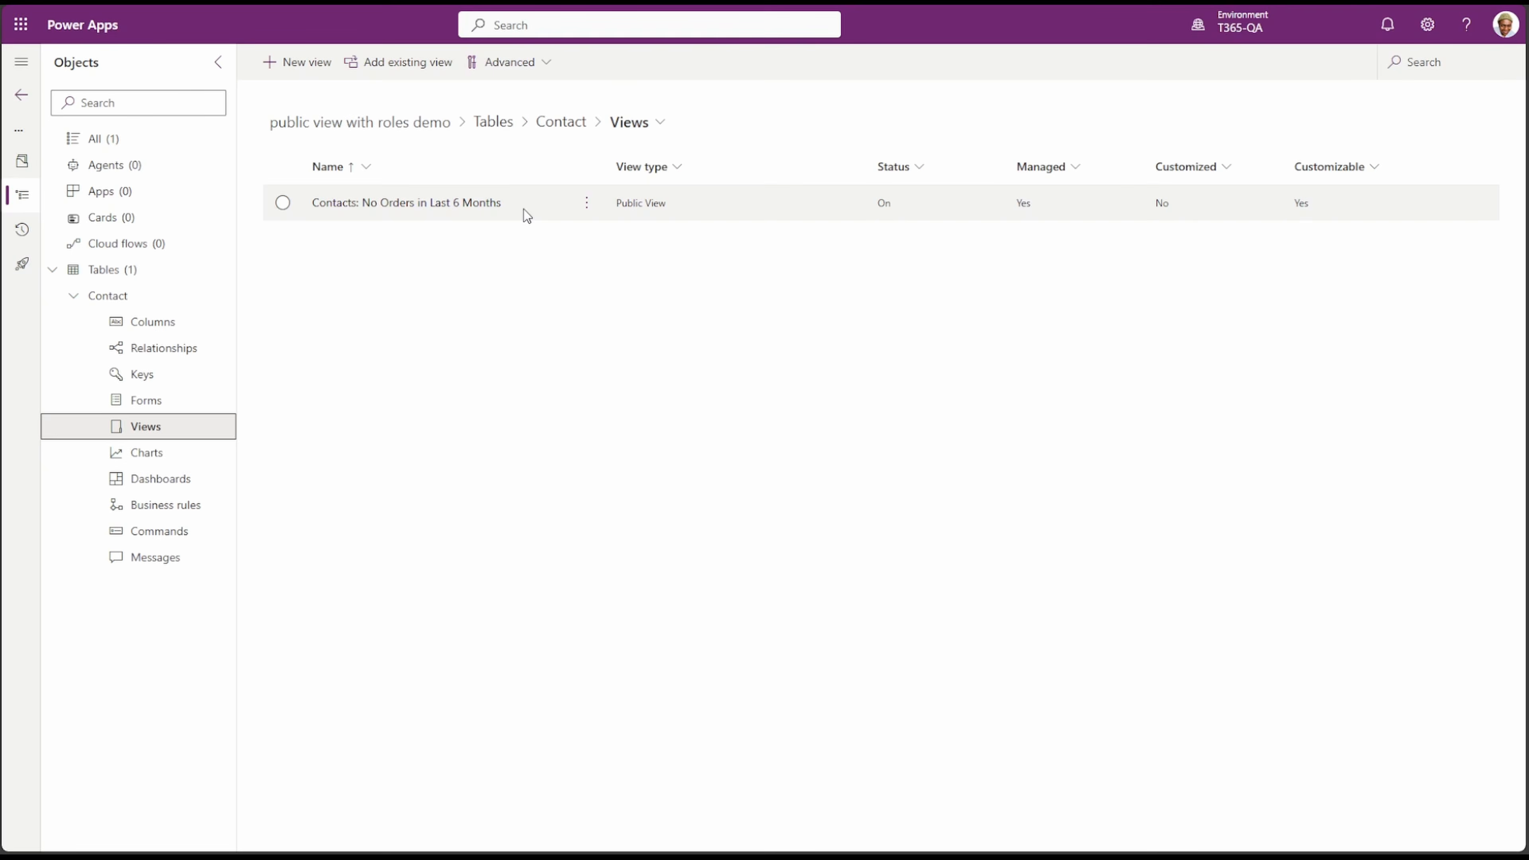
pyautogui.click(461, 215)
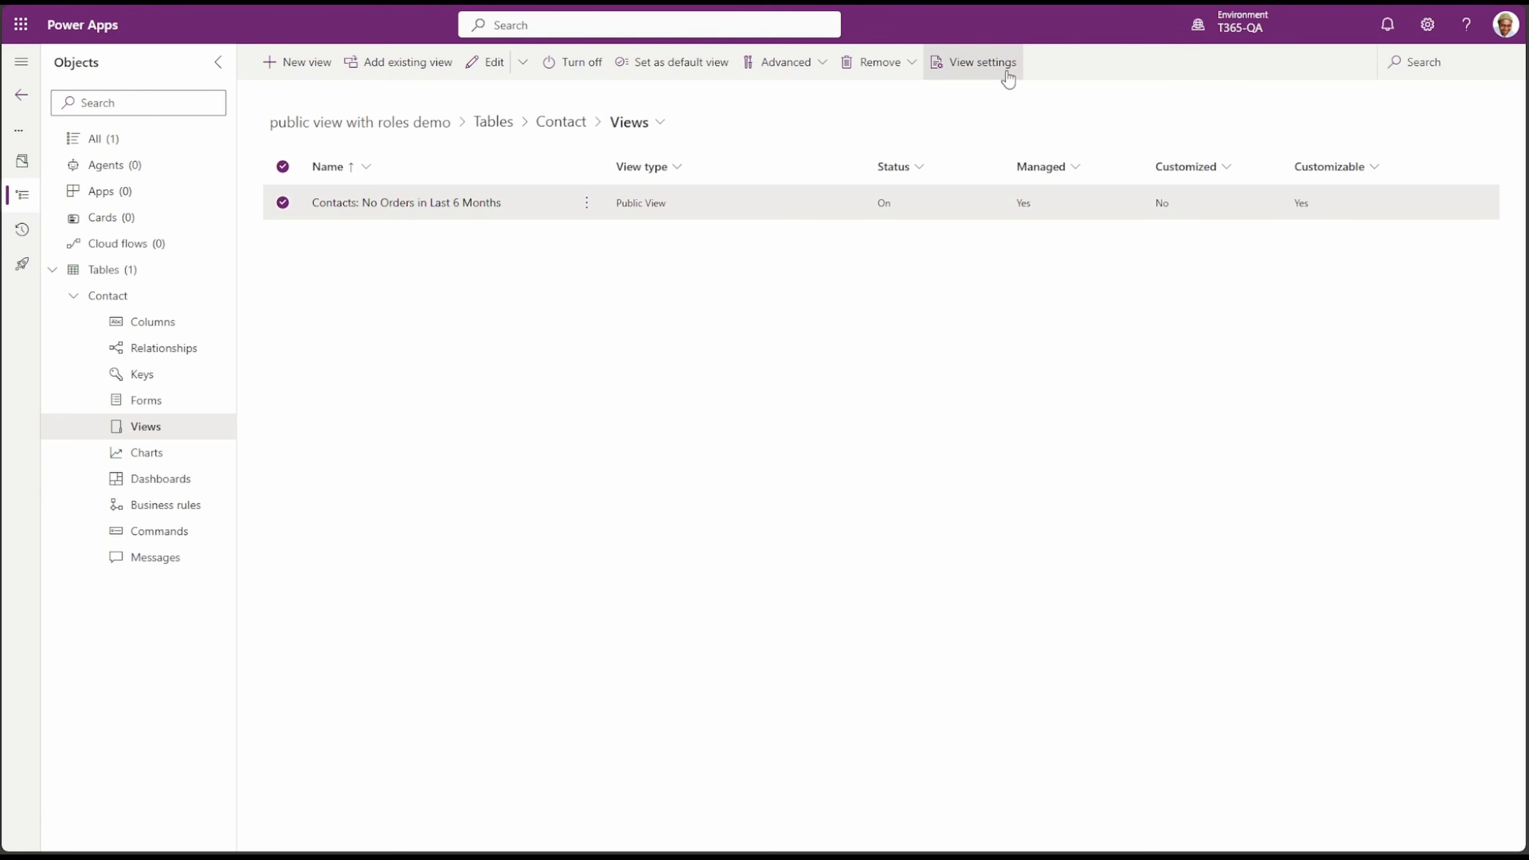
pyautogui.click(975, 62)
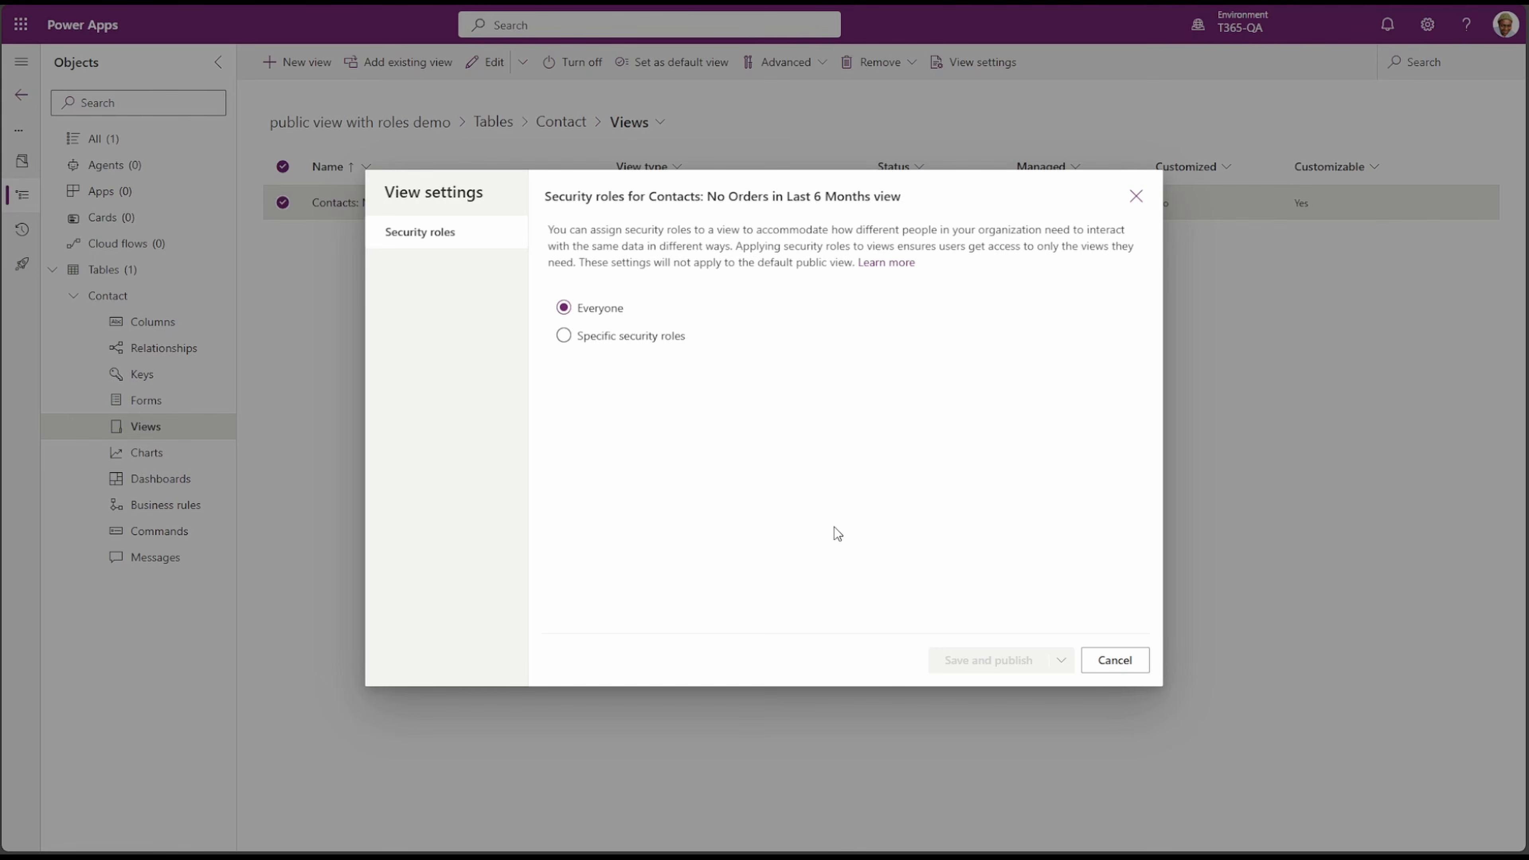
# Restrict the view to specific security roles, assign it to Floor Manager, and save and publish the setting
pyautogui.click(659, 337)
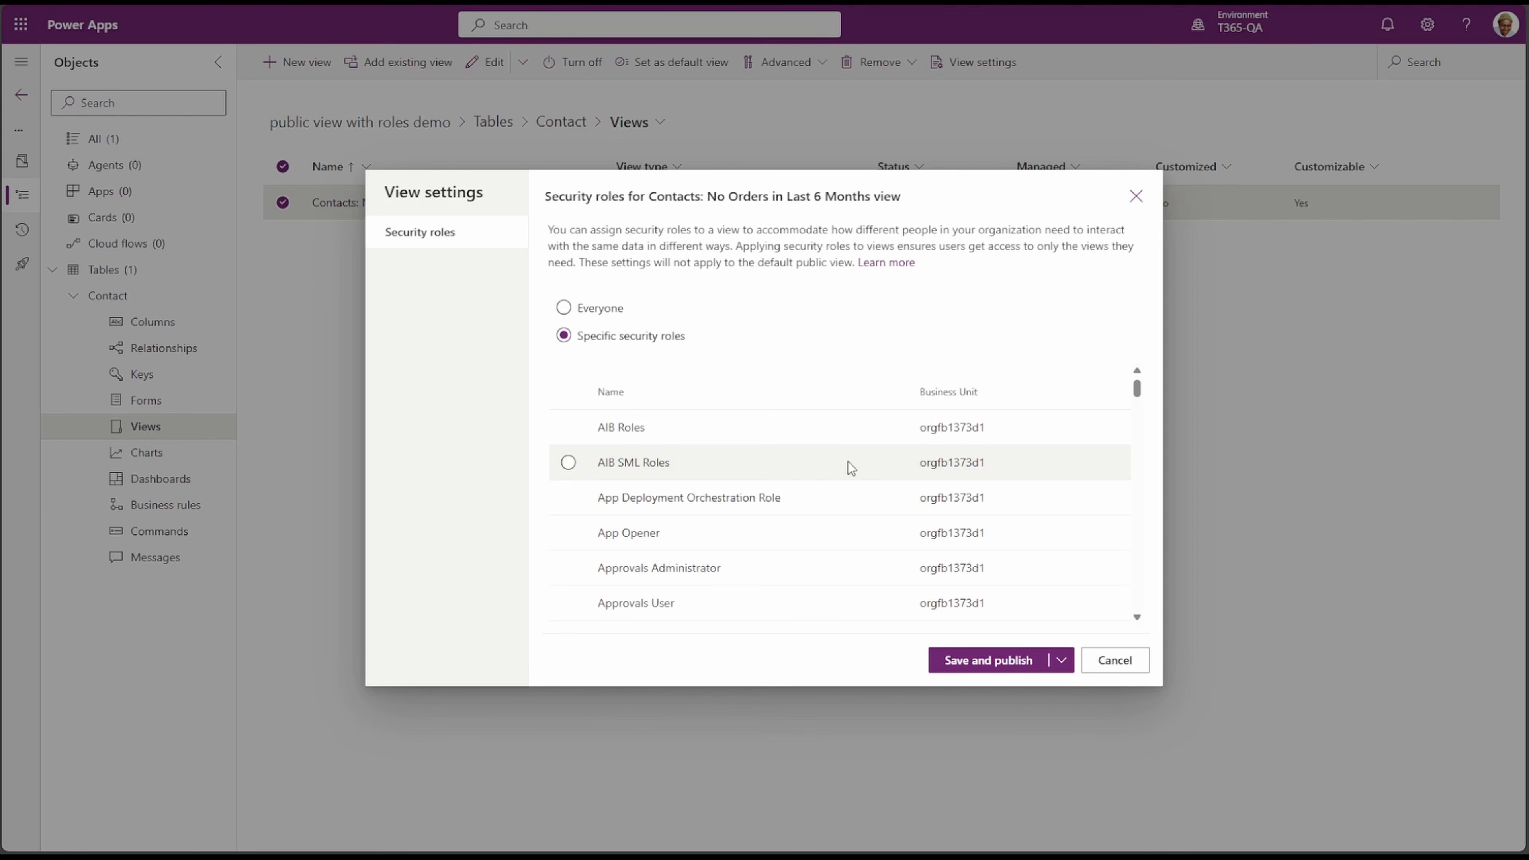
pyautogui.scroll(-10, 848, 461)
pyautogui.scroll(1, 690, 439)
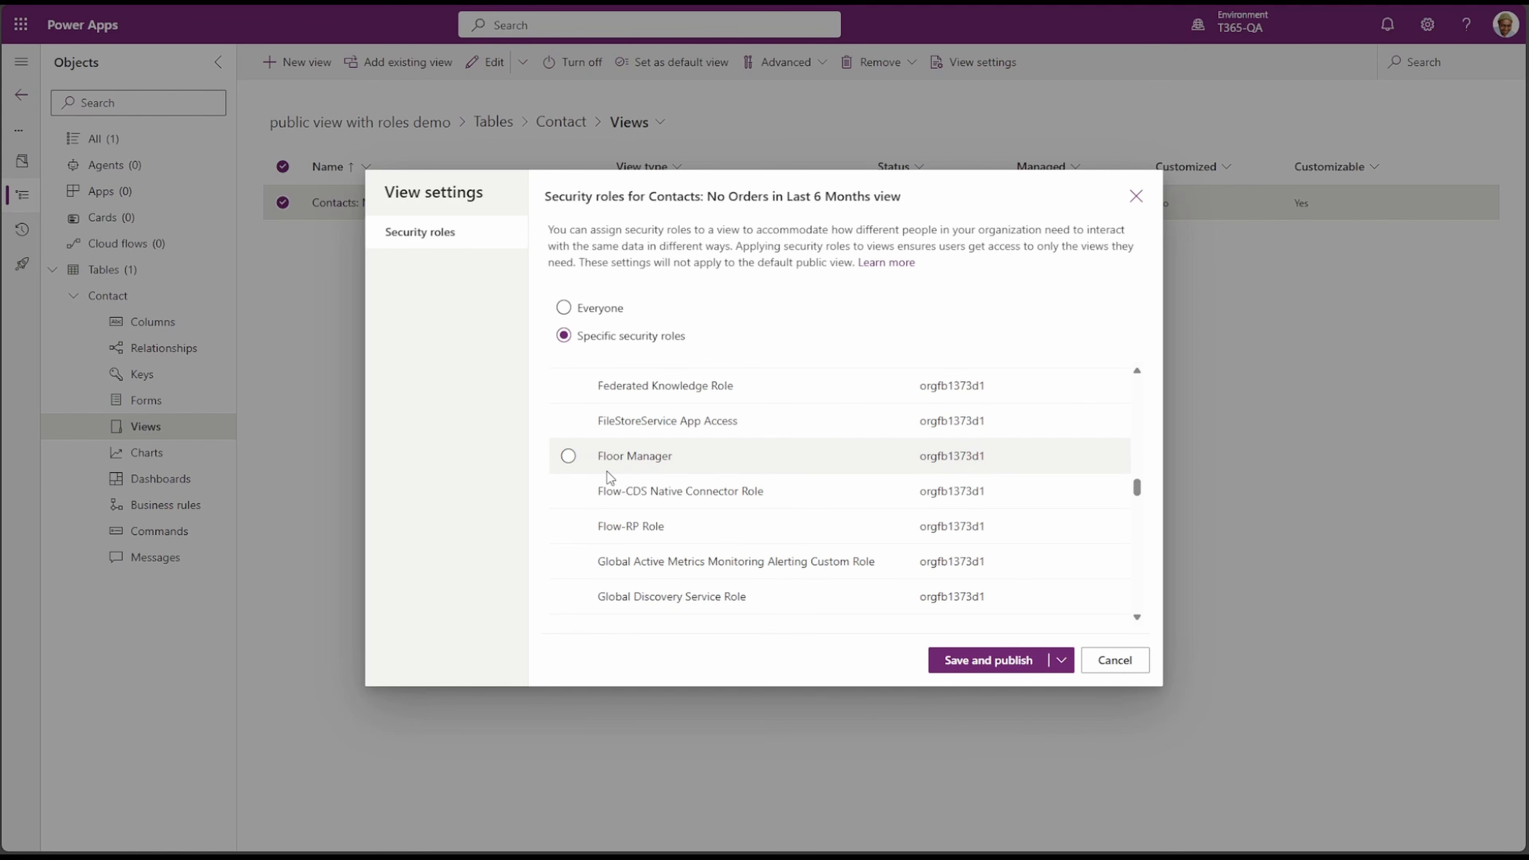
pyautogui.click(662, 461)
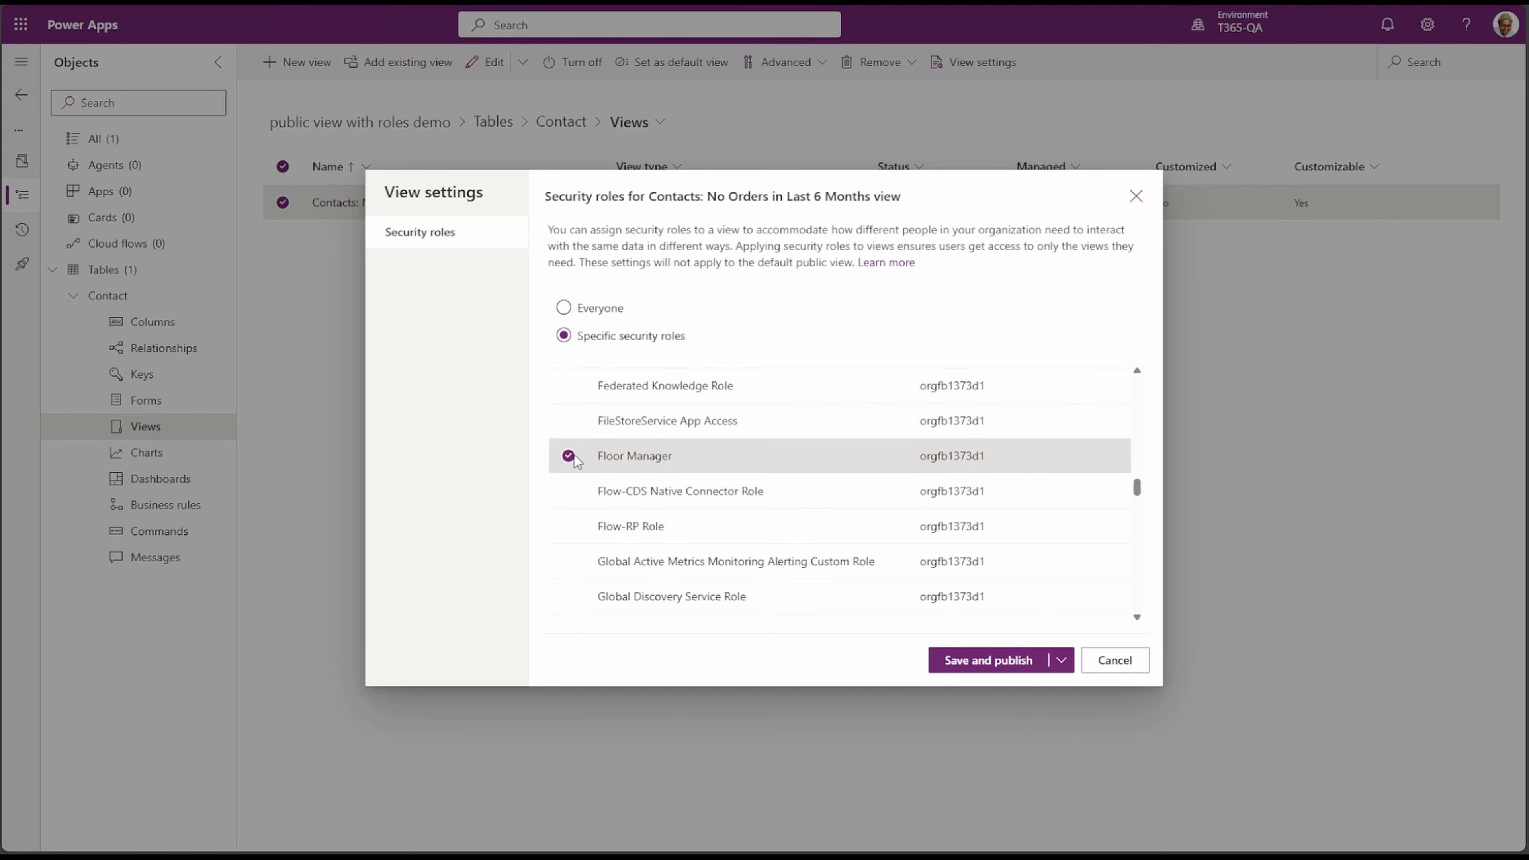
pyautogui.click(1027, 662)
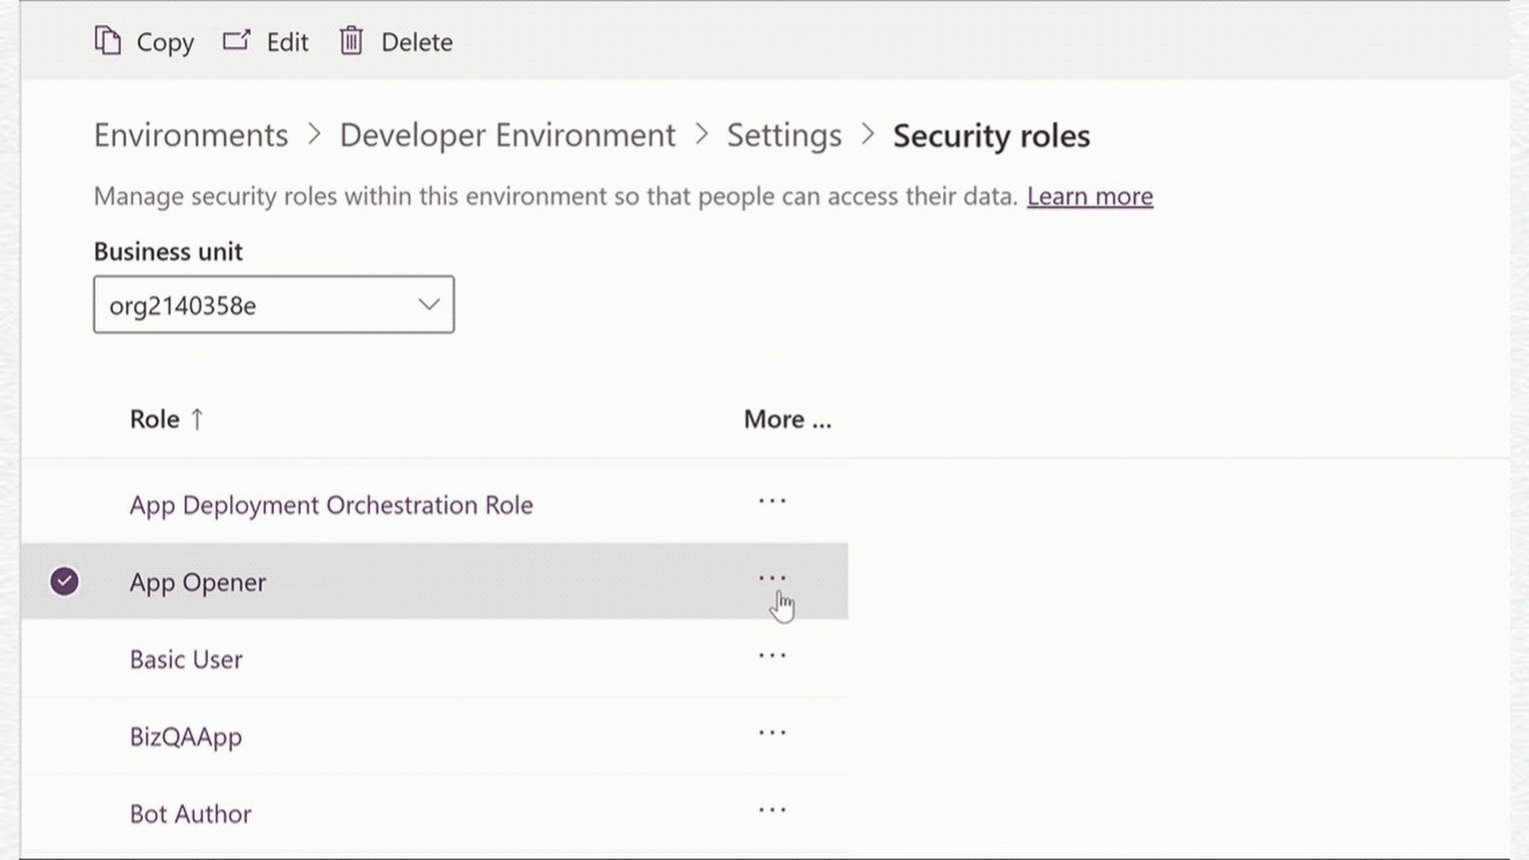
# Start a copy of the App Opener security role in the Developer Environment's security roles settings
pyautogui.click(774, 587)
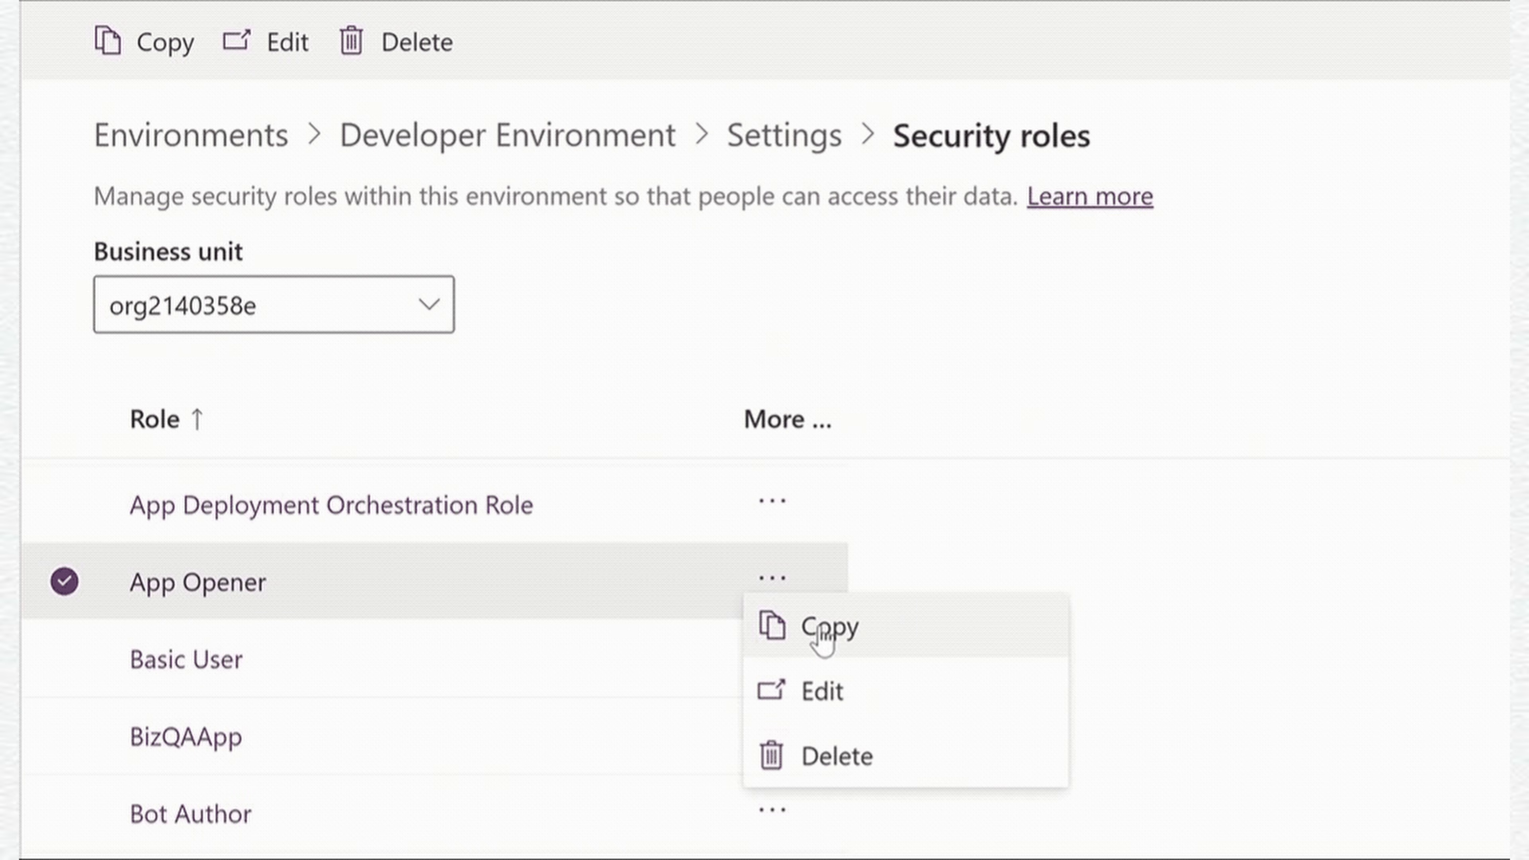
pyautogui.click(822, 631)
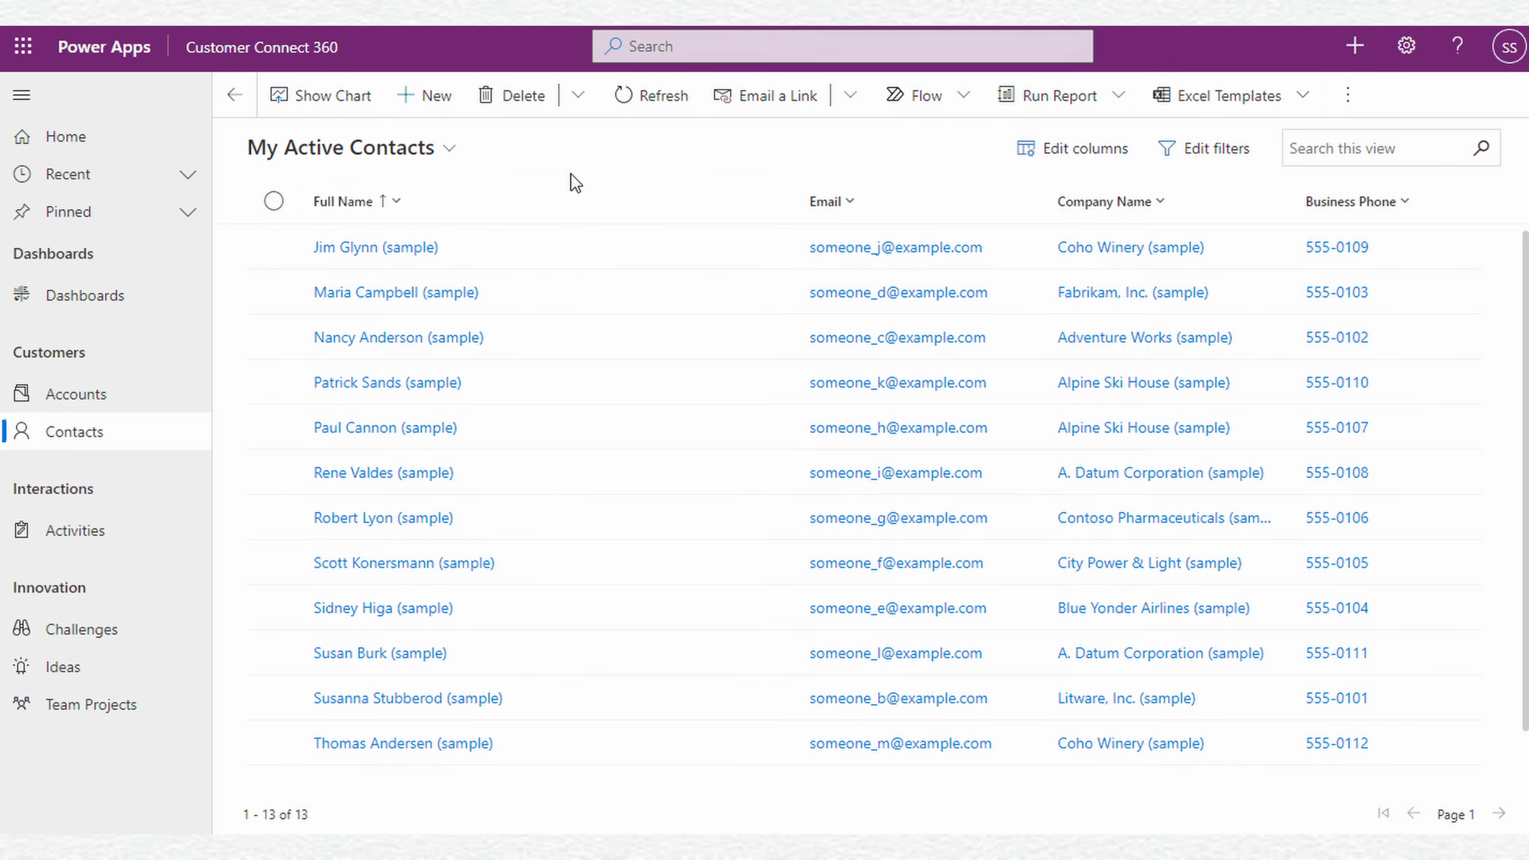
# Show the list of views available for Contacts in the Customer Connect 360 app
pyautogui.click(451, 151)
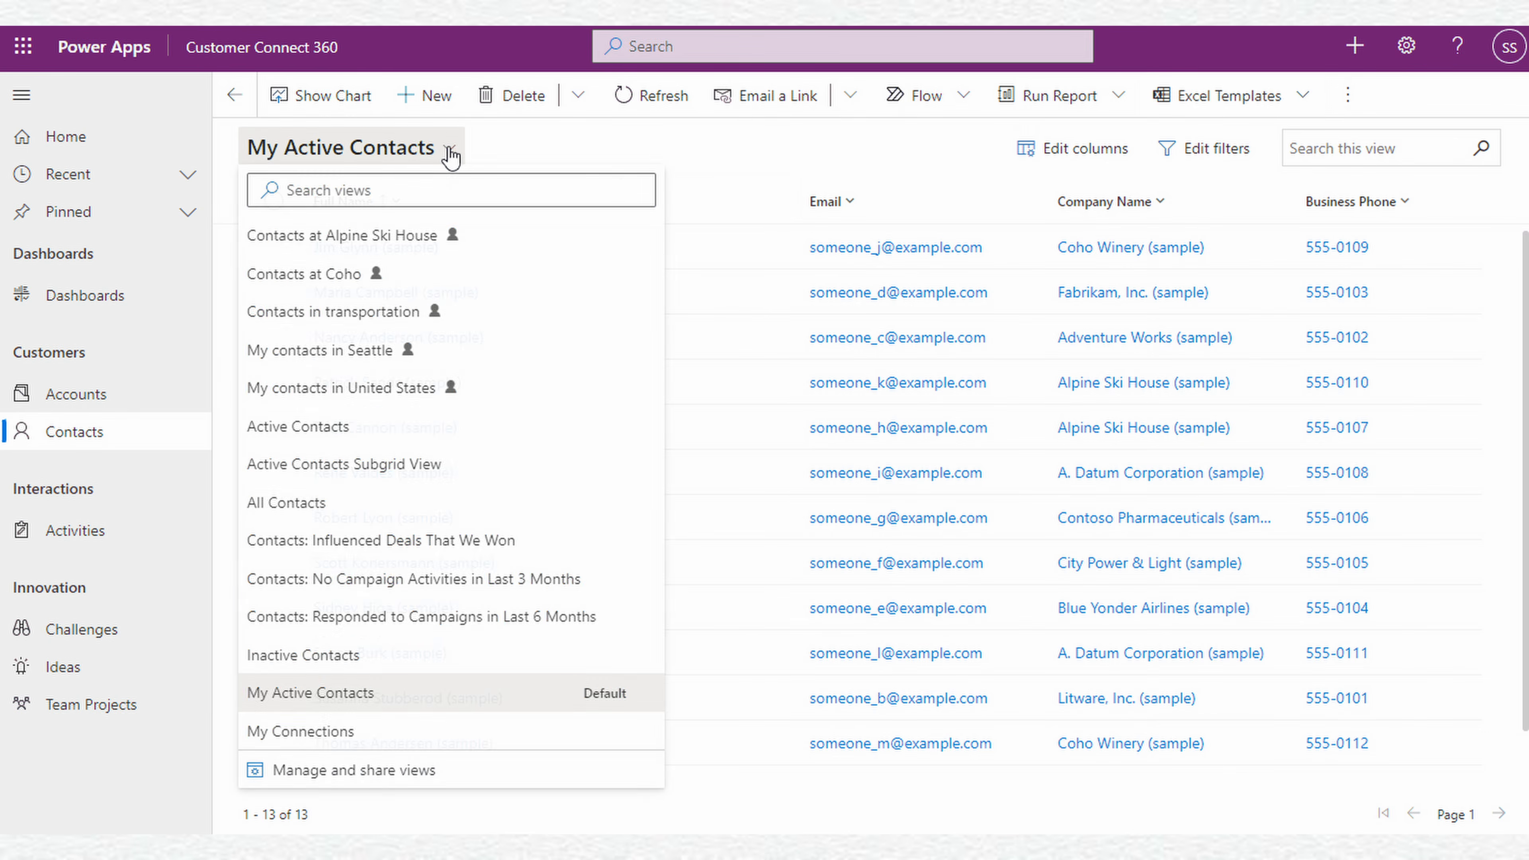